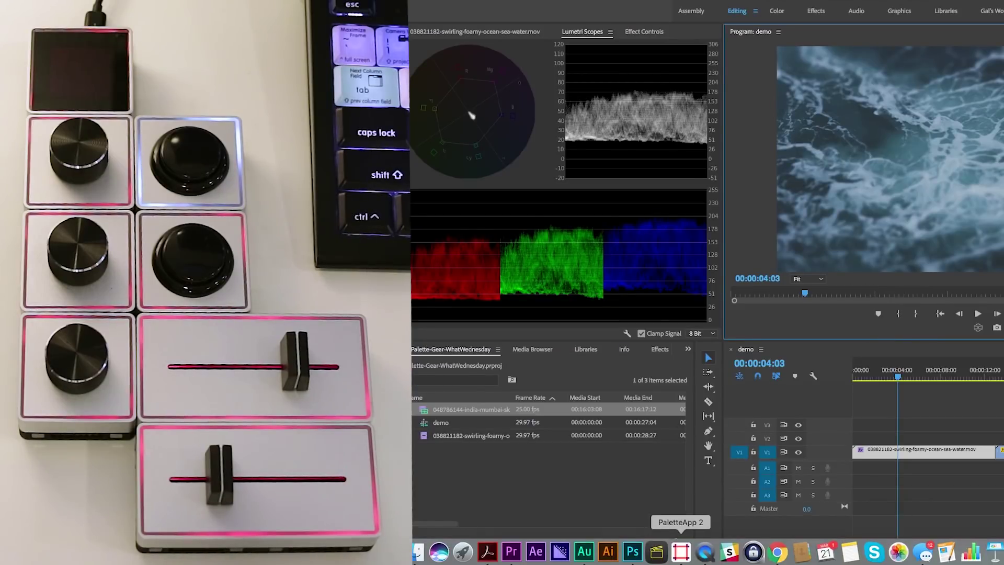
# - Switch to PaletteApp, open a new profile tab to view the available profile types, and return to the Grade profile
pyautogui.click(680, 550)
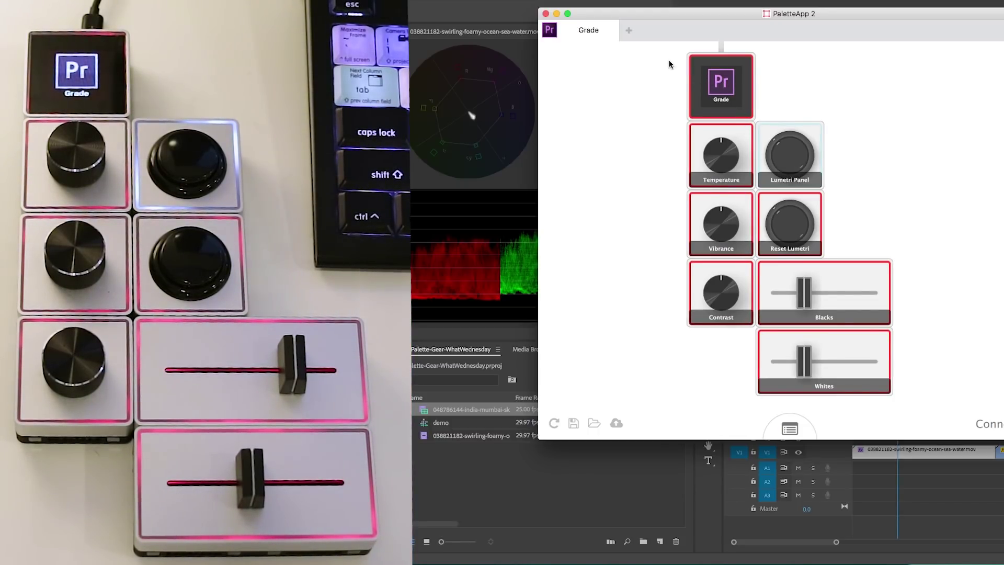
pyautogui.click(630, 32)
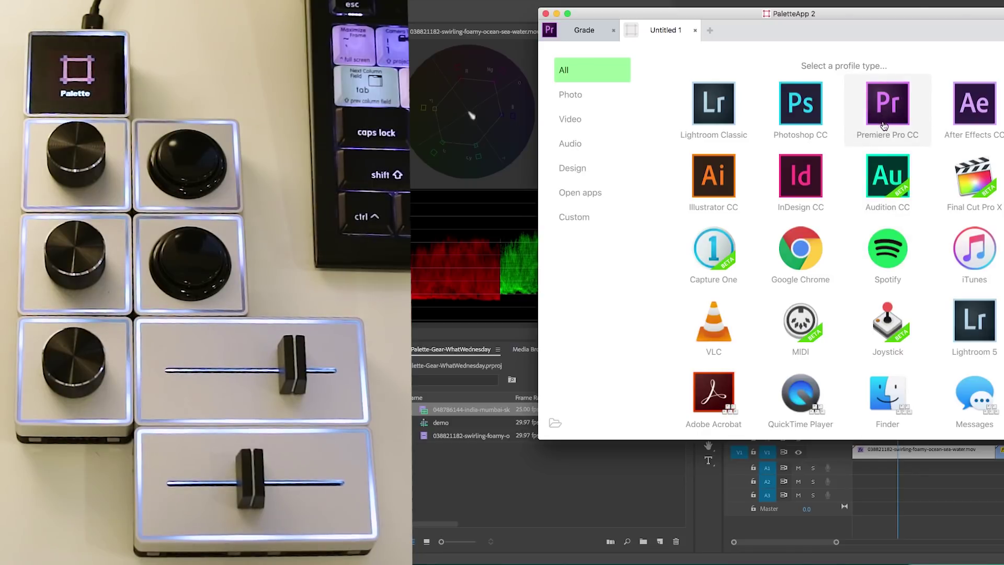
pyautogui.click(591, 32)
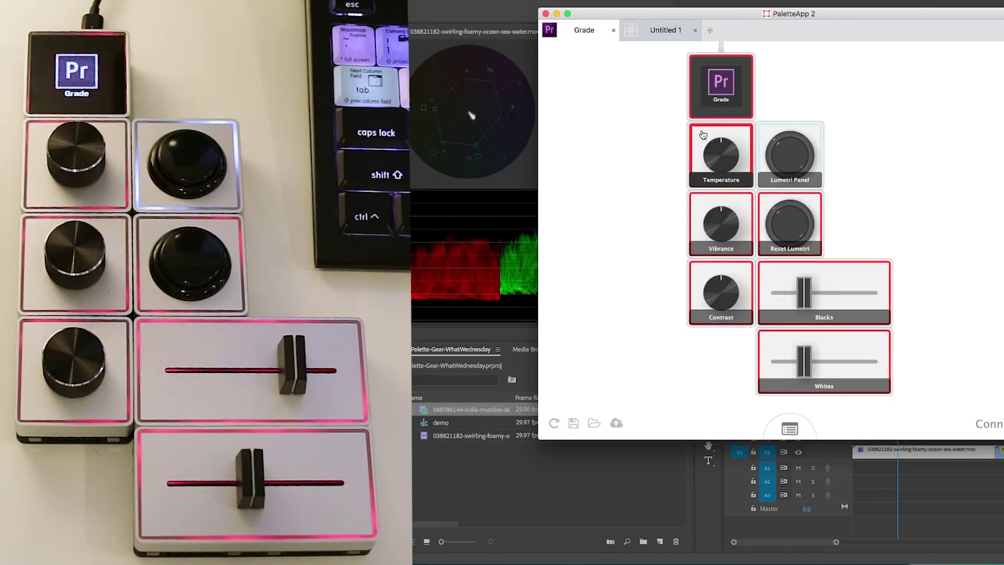
# - Reassign the Temperature dial in the Grade profile to the Lumetri Basic Correction function Exposure
pyautogui.click(722, 160)
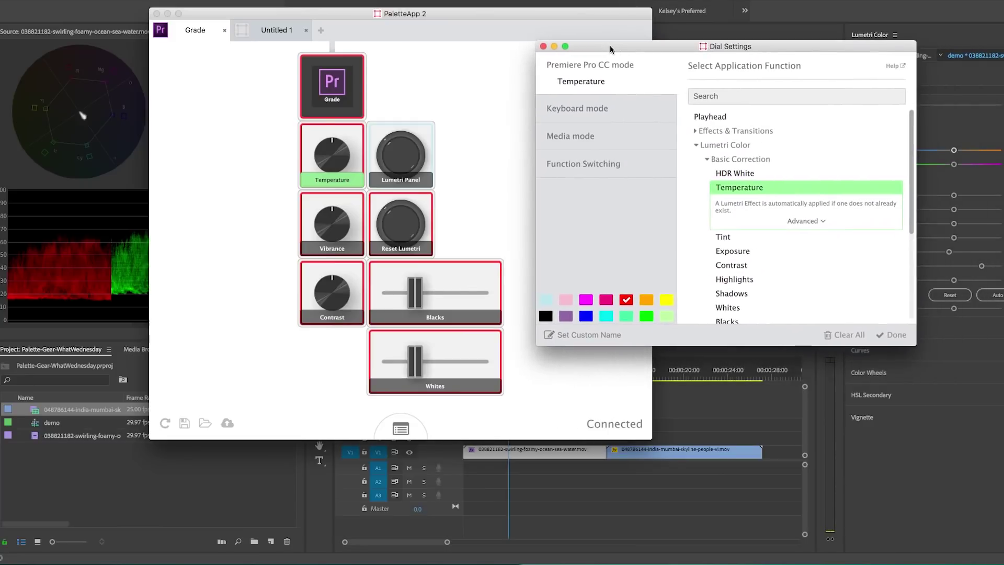
pyautogui.click(733, 95)
pyautogui.write('exposure')
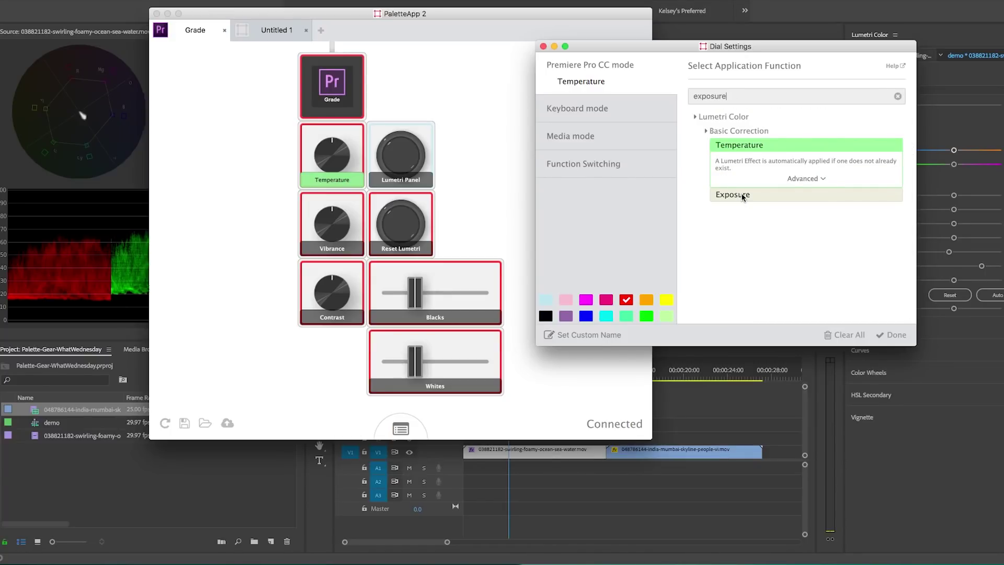
pyautogui.click(743, 196)
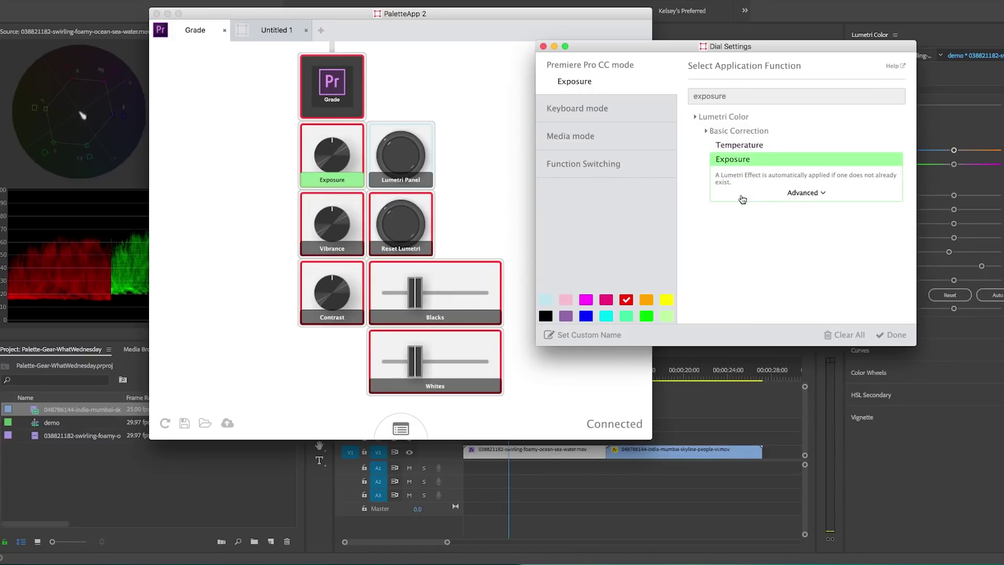
pyautogui.doubleClick(748, 162)
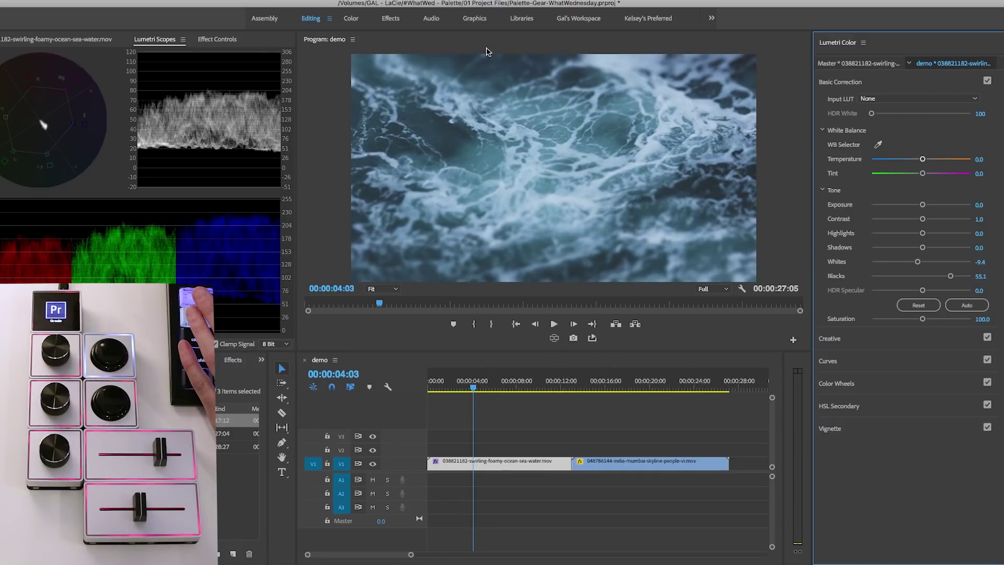
# - In Premiere Pro, bring focus to the Lumetri Color controls and reset the ocean clip's Lumetri adjustments
pyautogui.click(263, 46)
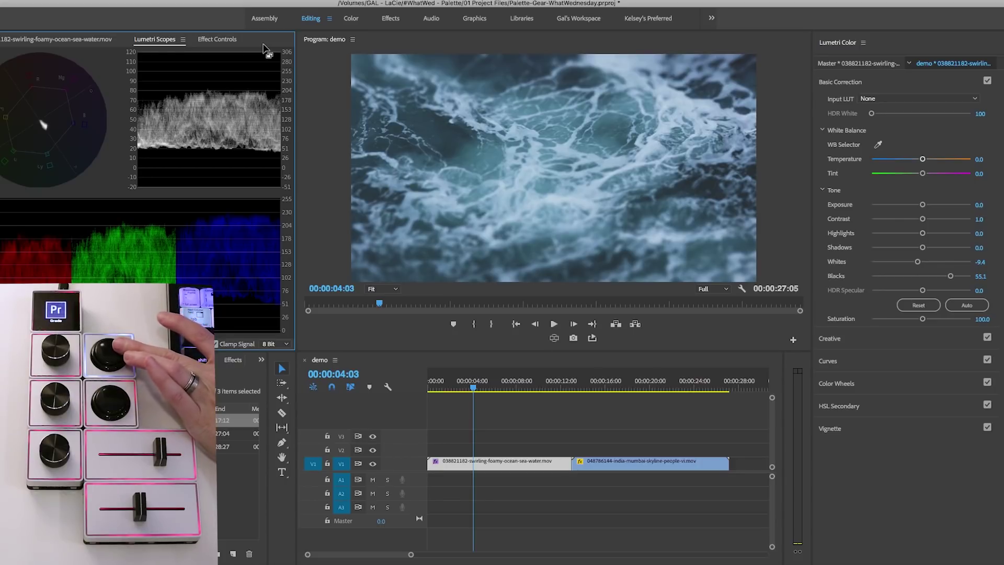
pyautogui.hotkey('shift', '9')
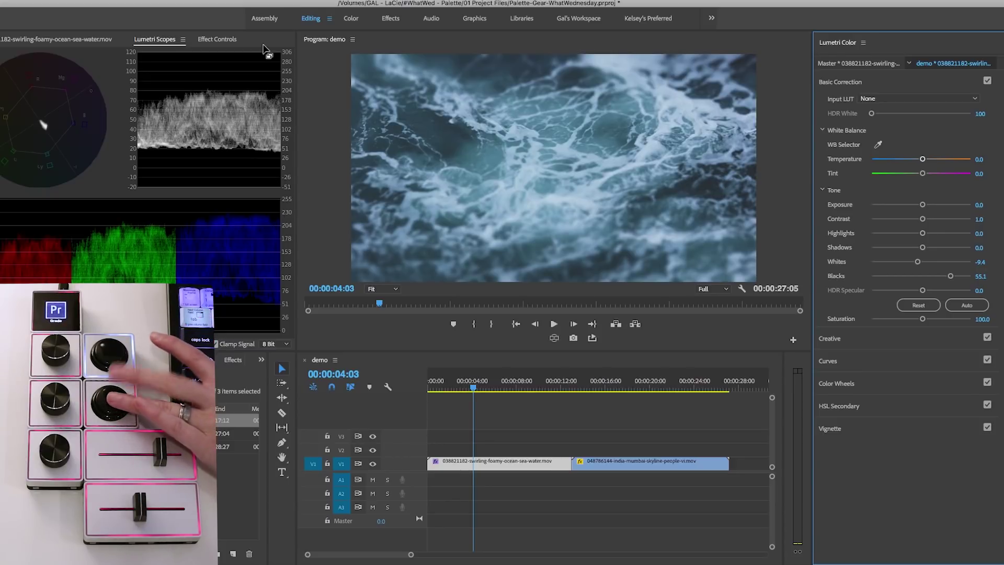
pyautogui.hotkey('ctrl', 'shift', 'r')
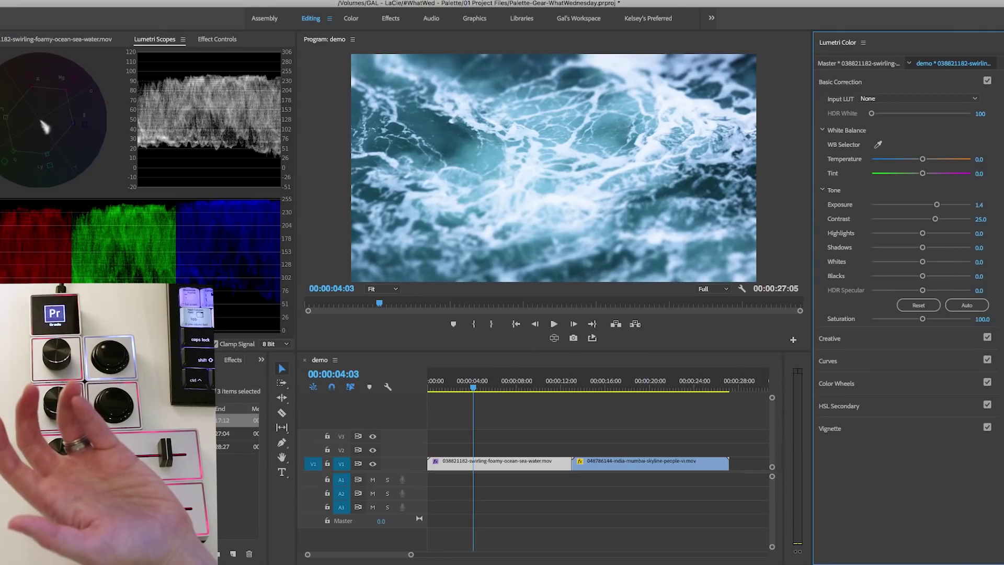
# - Switch to PaletteApp and examine the Contrast dial's advanced sensitivity and range settings, leaving them as they are, and minimize the app
pyautogui.click(262, 559)
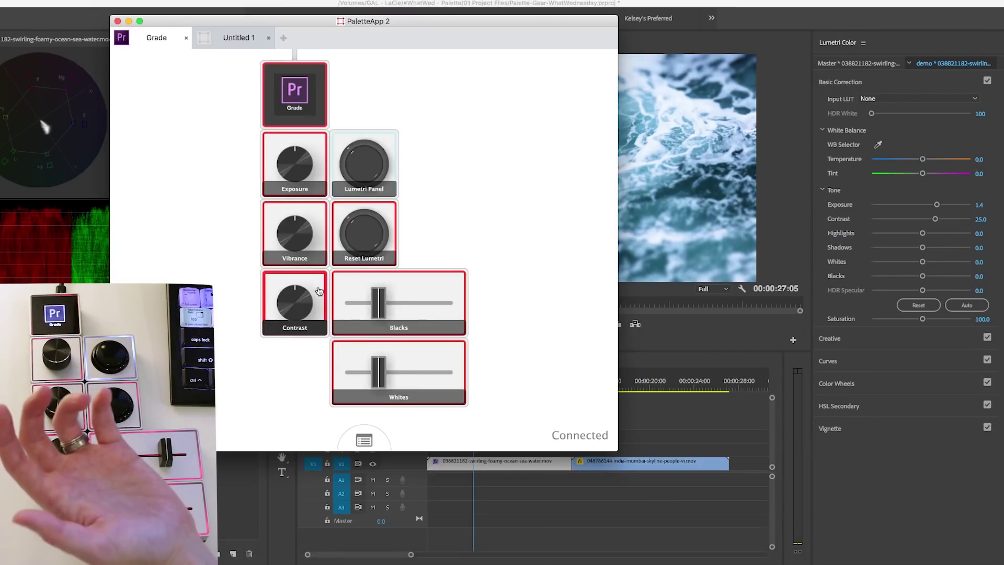
pyautogui.click(306, 300)
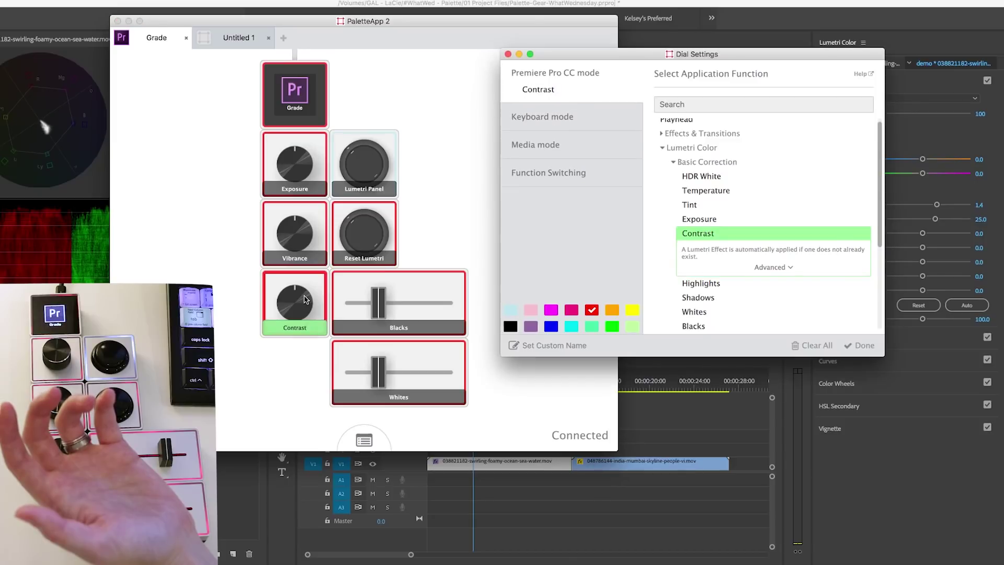
pyautogui.click(765, 269)
pyautogui.scroll(-5, 756, 245)
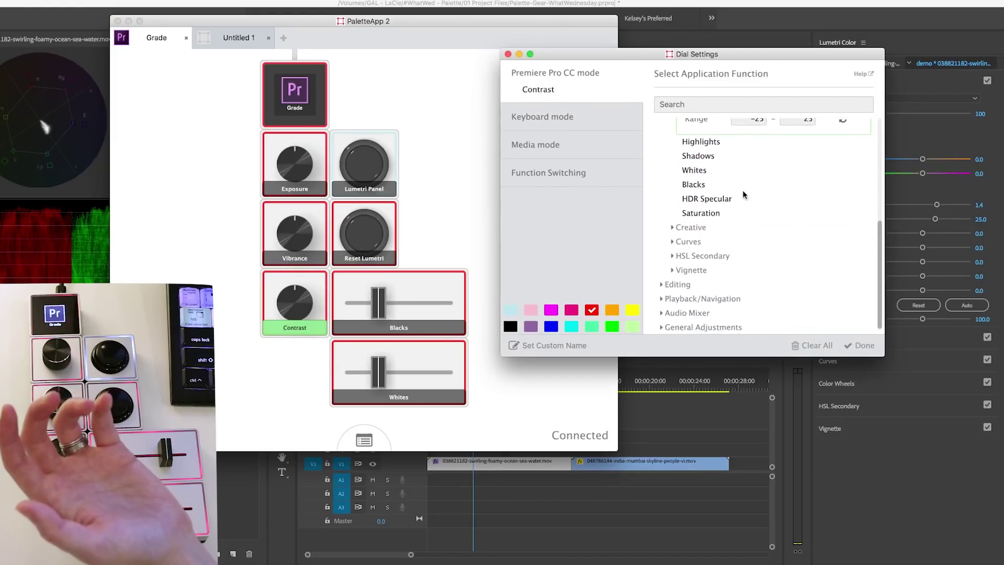
pyautogui.scroll(2, 742, 199)
pyautogui.scroll(1, 745, 212)
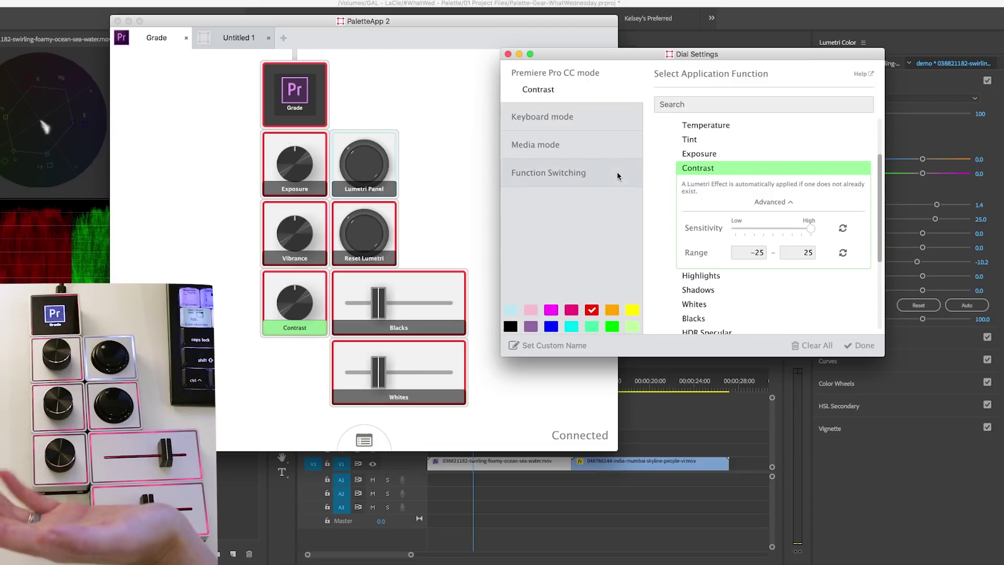
pyautogui.click(508, 54)
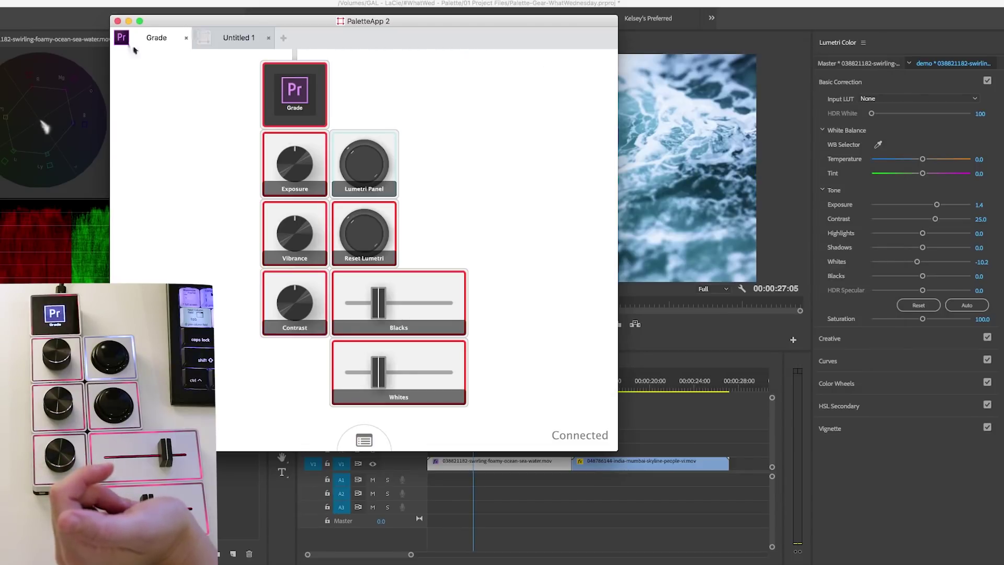
pyautogui.click(128, 21)
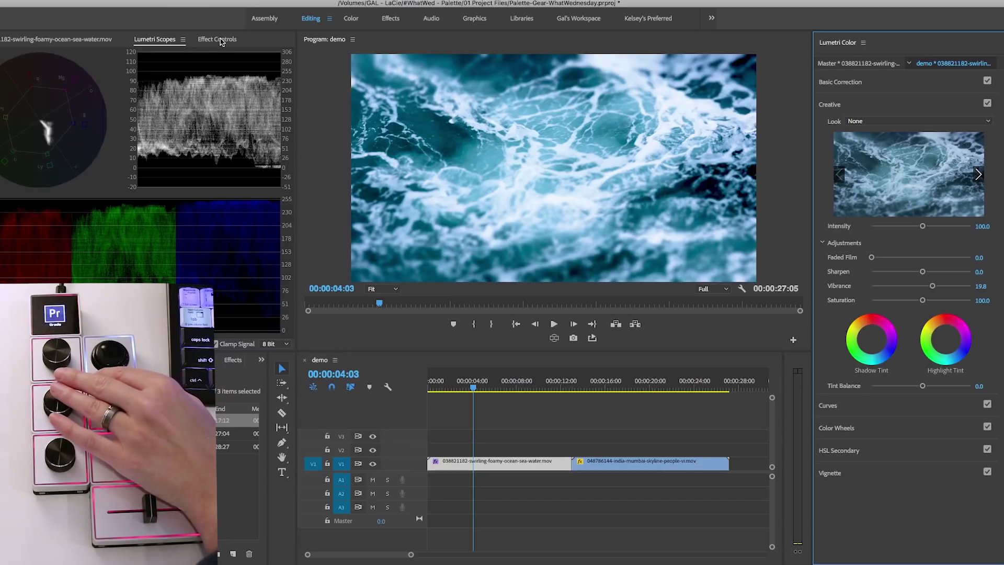
# - Compare the ocean clip with and without its Lumetri Color effect by toggling the effect in Effect Controls
pyautogui.click(221, 40)
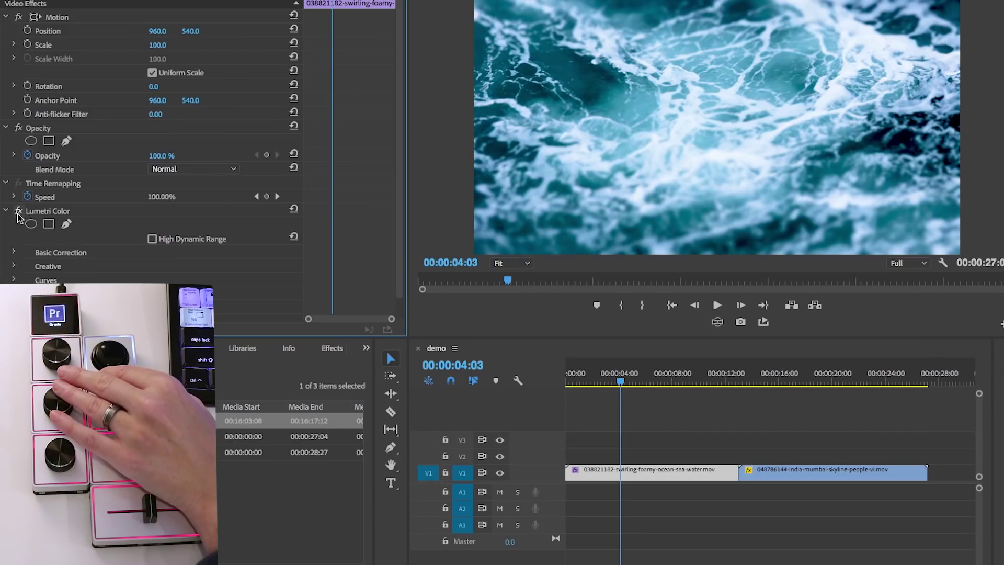
pyautogui.click(19, 211)
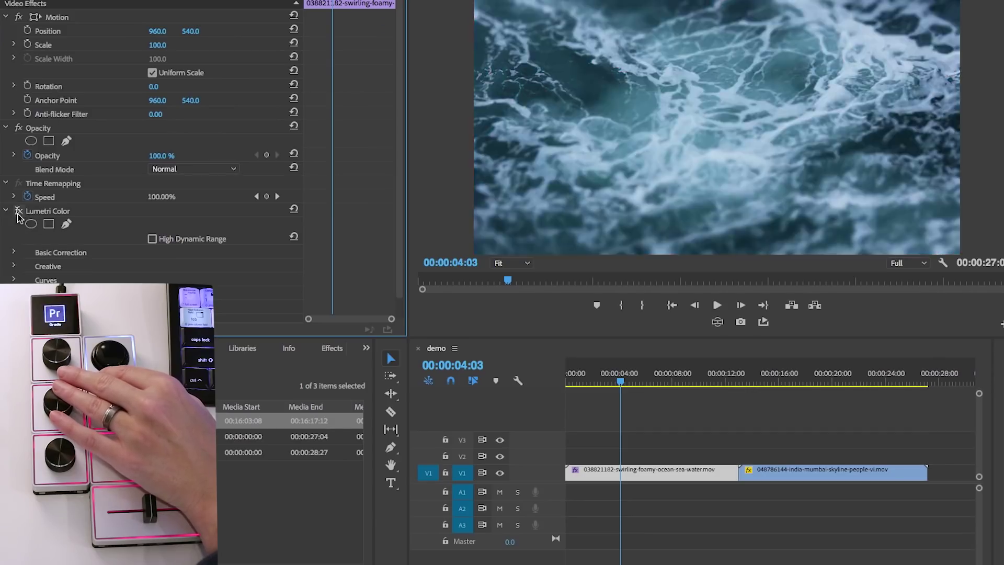
pyautogui.click(18, 212)
pyautogui.click(19, 212)
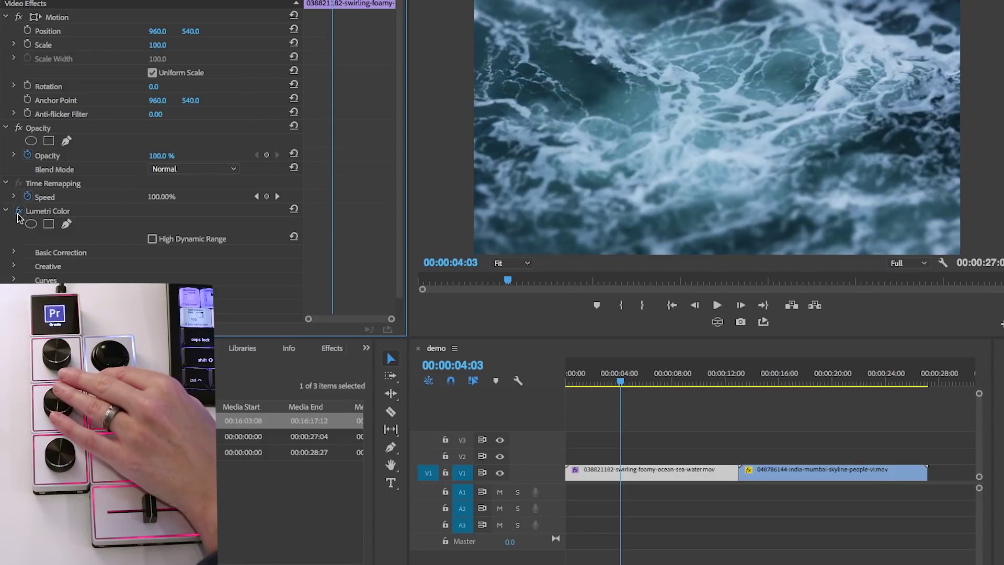
pyautogui.click(18, 212)
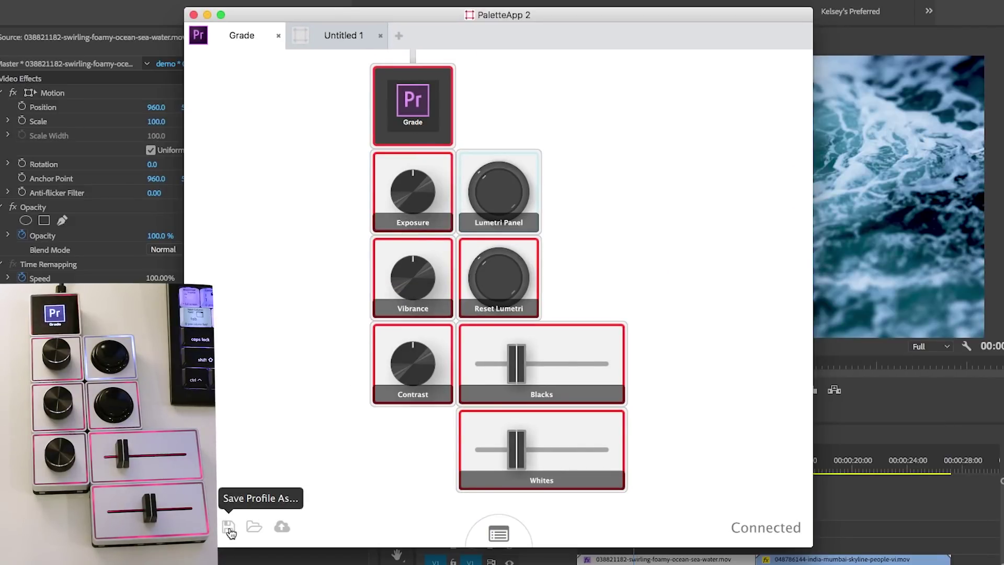
# - Save the Grade profile in the 03 Output folder, replacing the existing Color Grade .plp file, and open the profile upload and sharing option
pyautogui.click(229, 528)
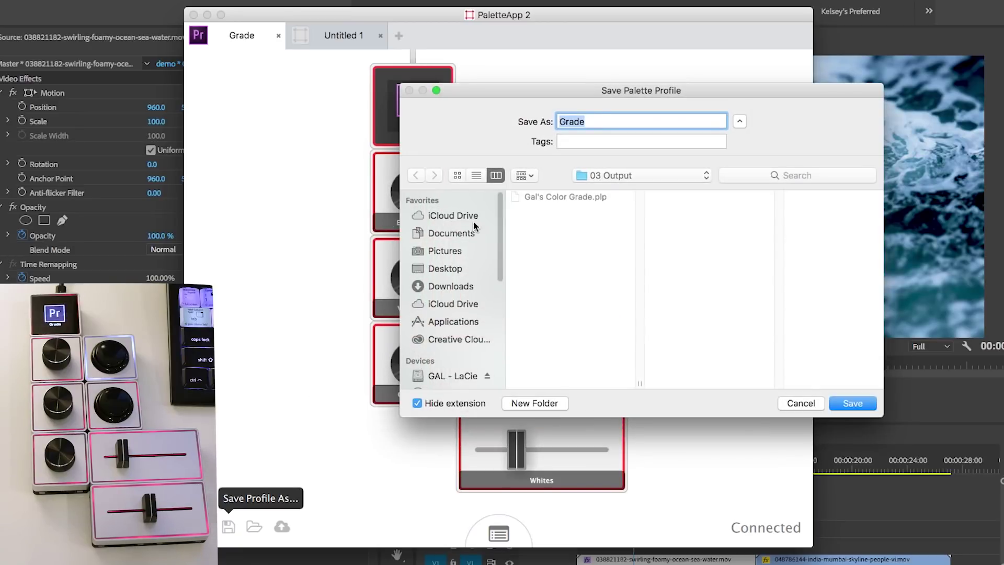
pyautogui.click(570, 199)
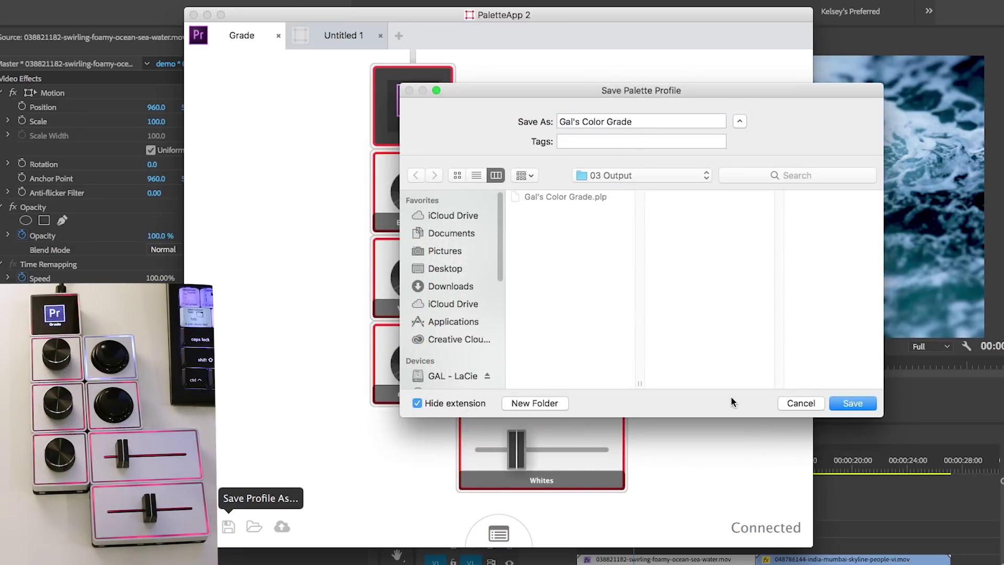
pyautogui.click(861, 407)
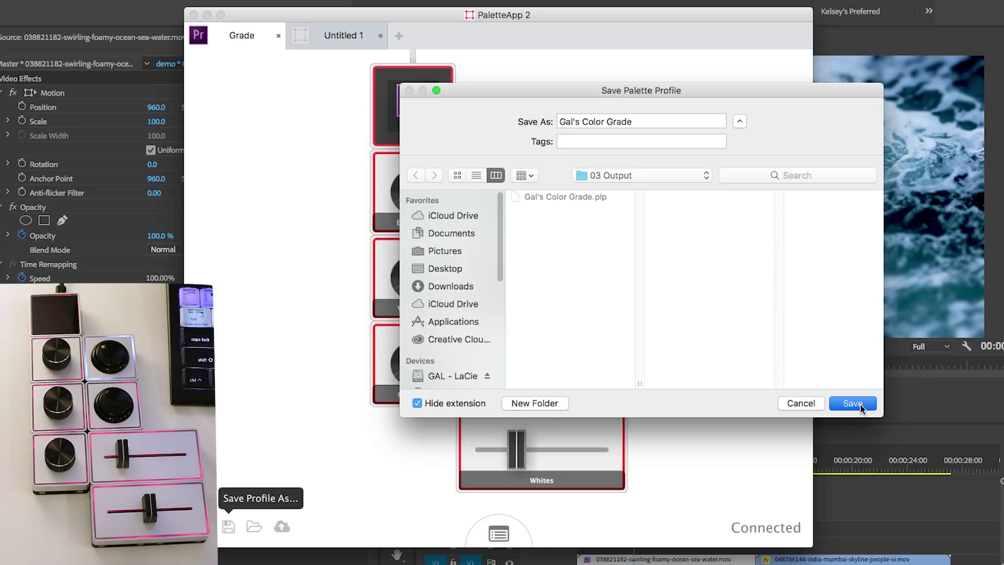
pyautogui.click(853, 403)
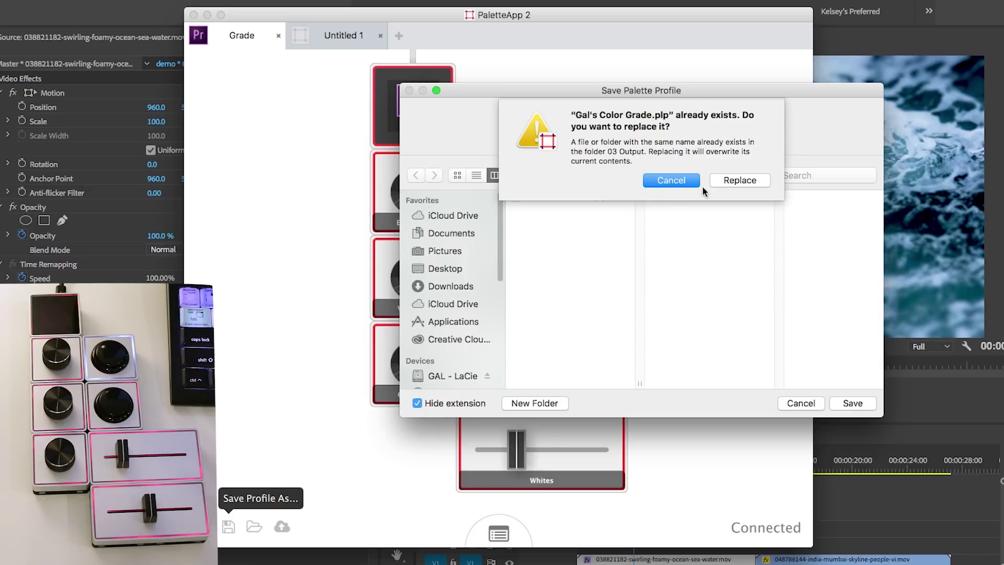
pyautogui.click(727, 181)
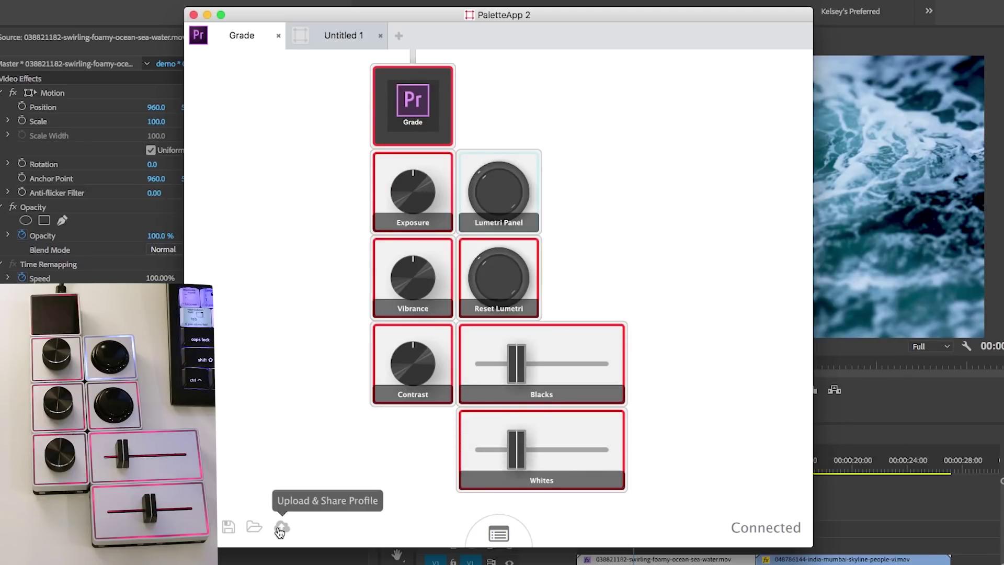
pyautogui.click(281, 528)
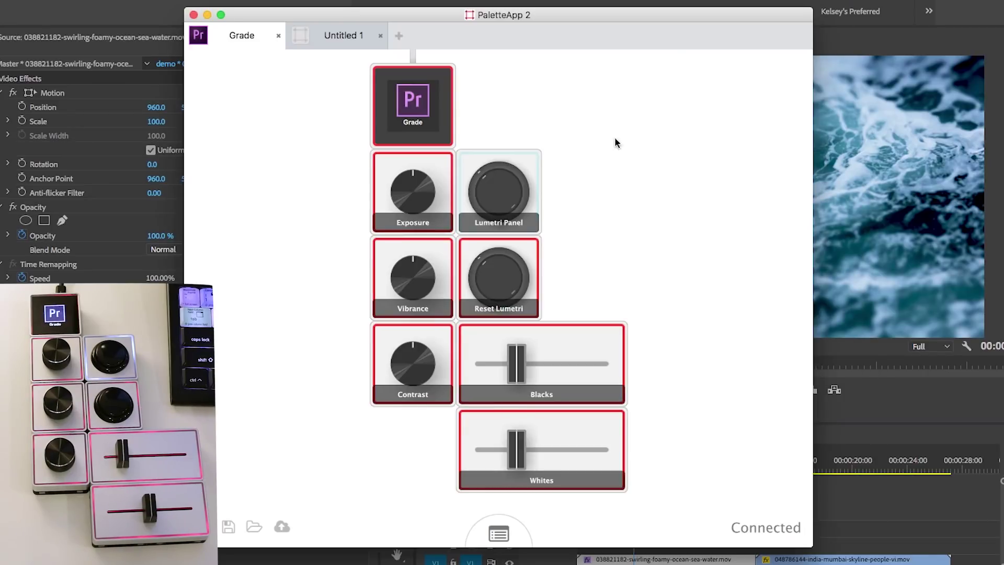
# - Change the core module's screen name by adding the owner's first name in possessive form before "Grade"
pyautogui.click(412, 128)
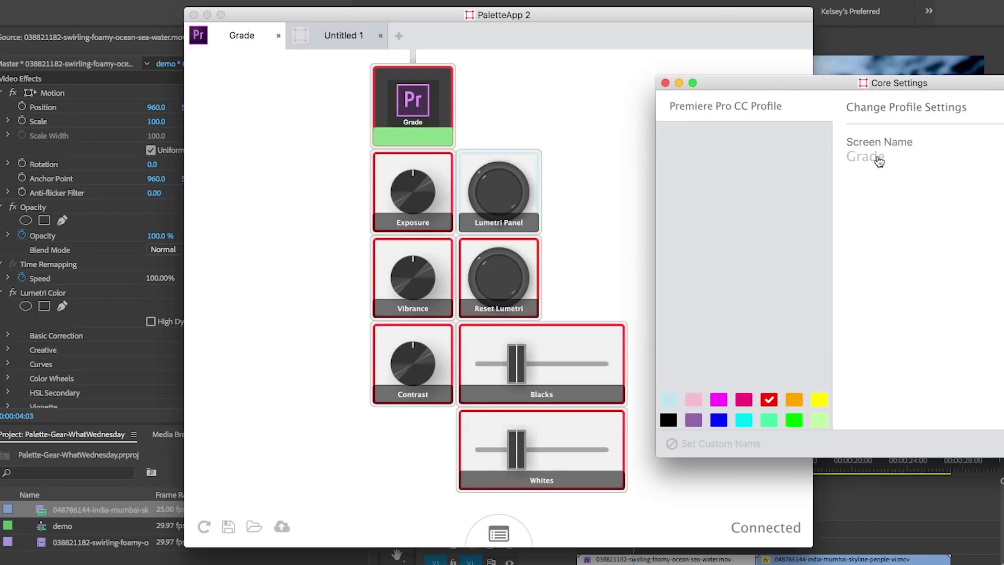
pyautogui.click(852, 155)
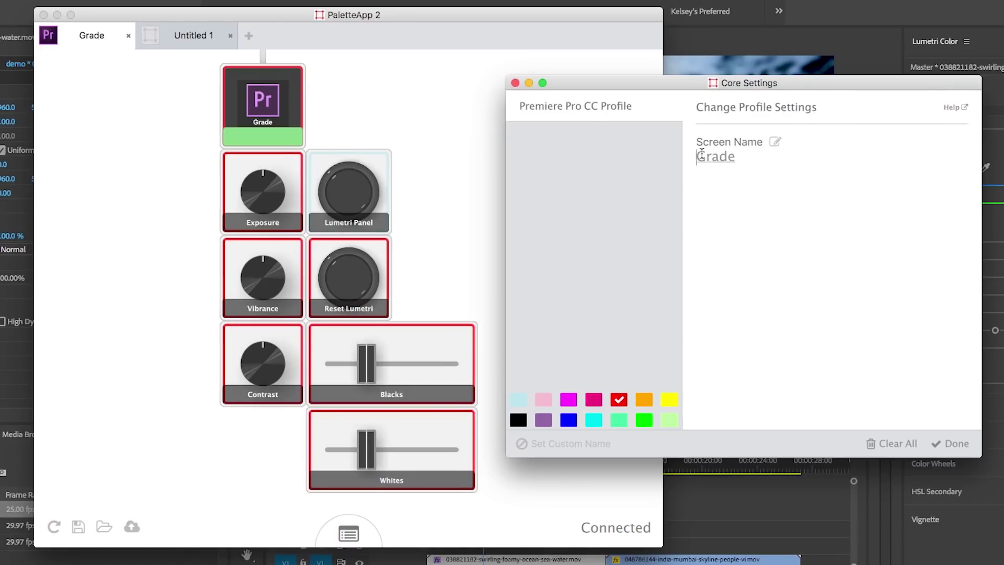
pyautogui.write("Gal's")
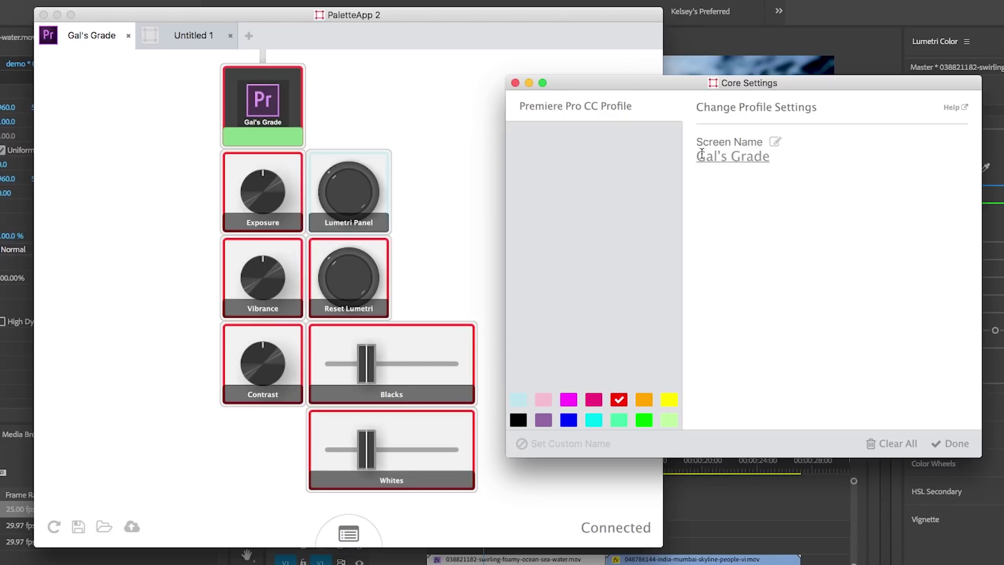
pyautogui.click(776, 277)
pyautogui.click(954, 443)
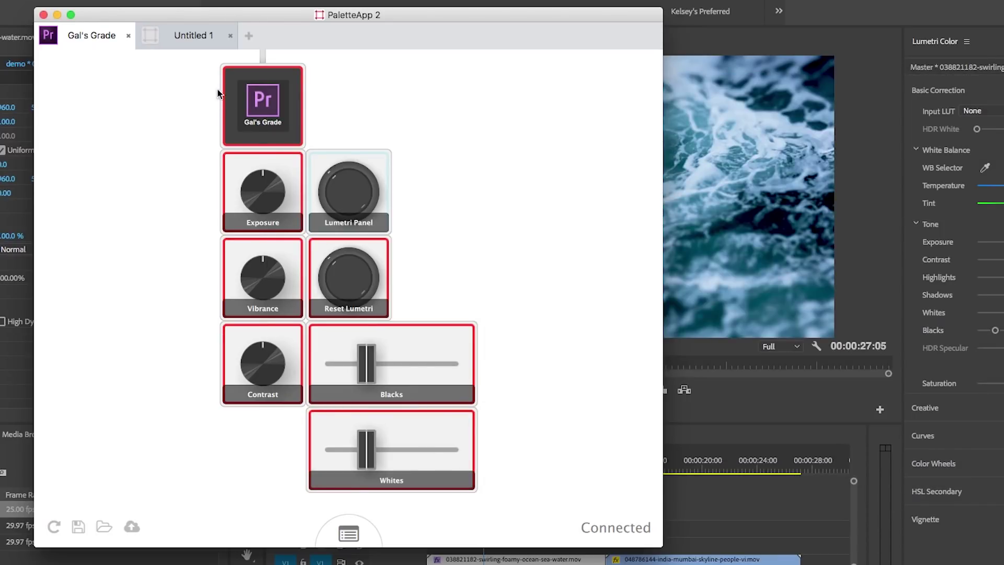
# - Set the core module's light color to mint green in its profile settings
pyautogui.click(270, 134)
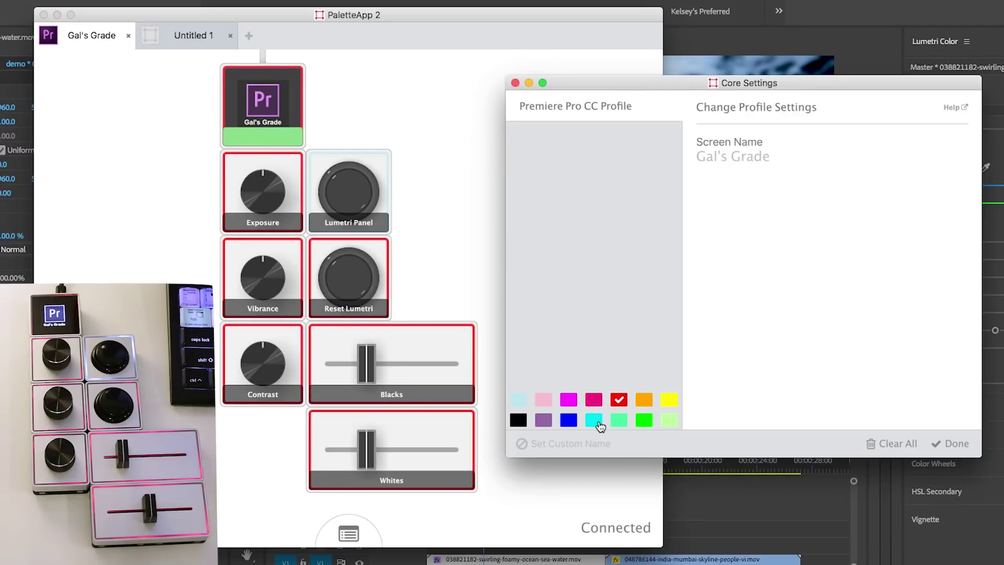
pyautogui.click(622, 426)
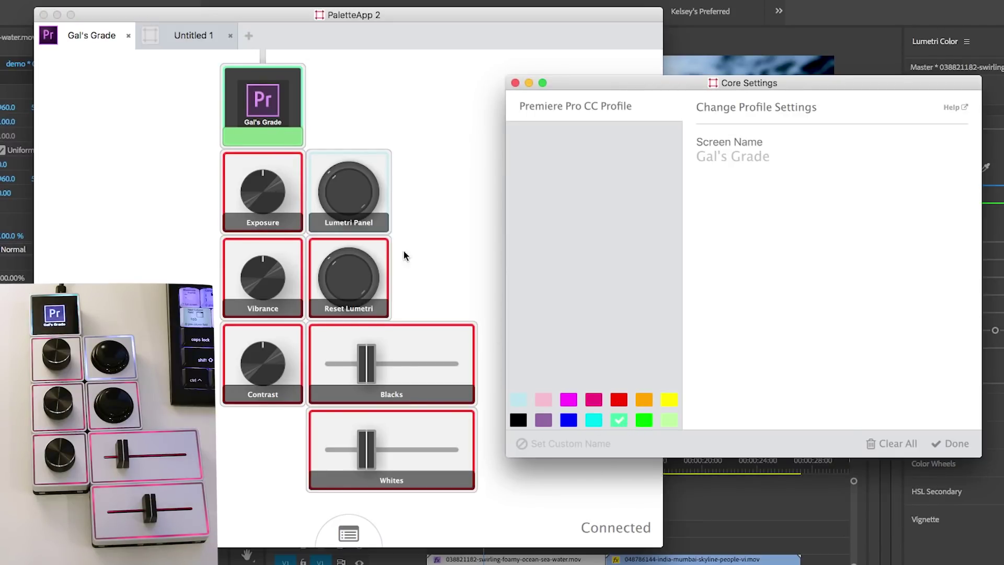
pyautogui.click(442, 212)
# - Set the Exposure dial's light color to magenta, trying bright green first
pyautogui.click(290, 214)
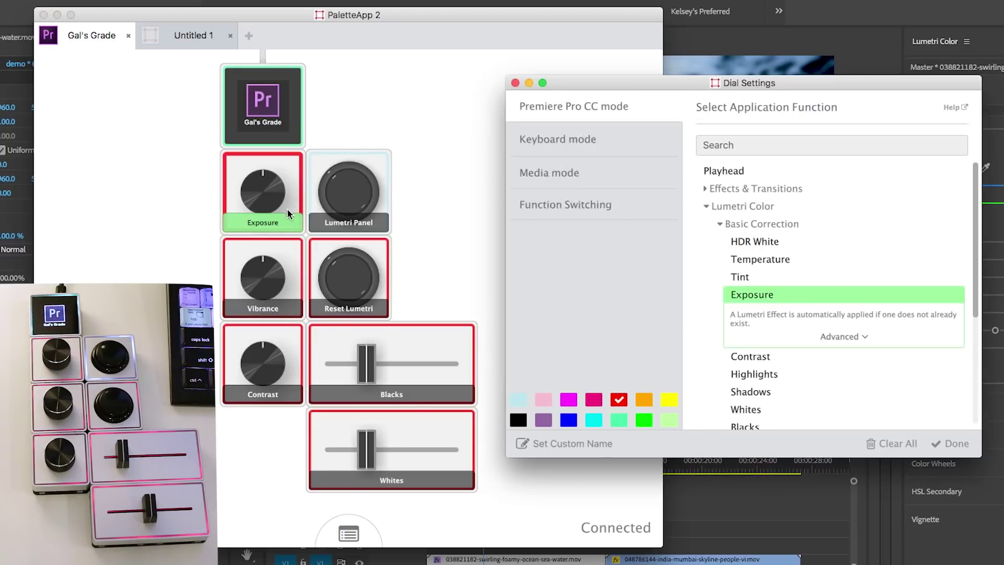
pyautogui.click(644, 422)
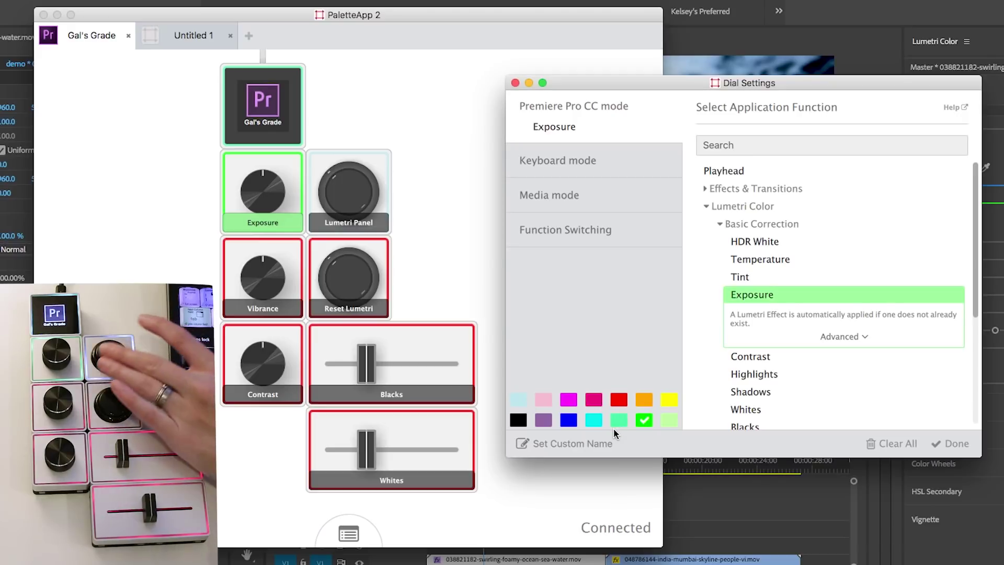
pyautogui.click(568, 403)
pyautogui.click(956, 445)
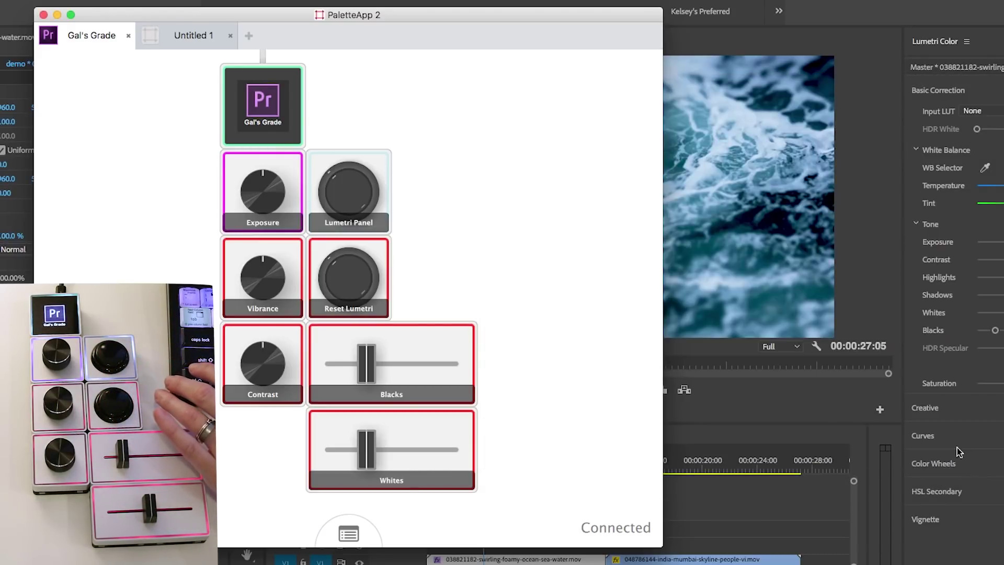
# - Set the Vibrance dial's light color to orange and the Contrast dial's light color to blue
pyautogui.click(291, 302)
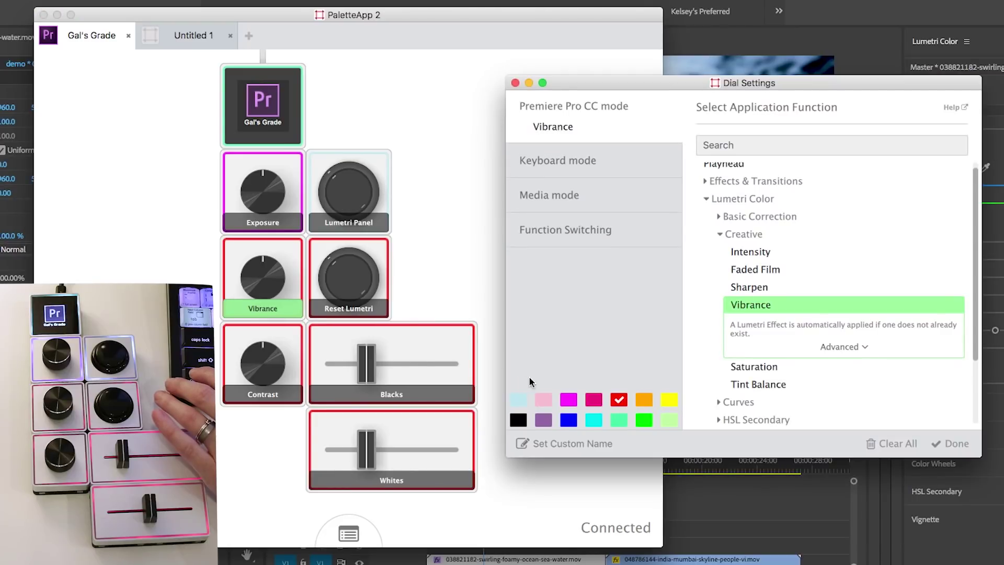
pyautogui.click(643, 400)
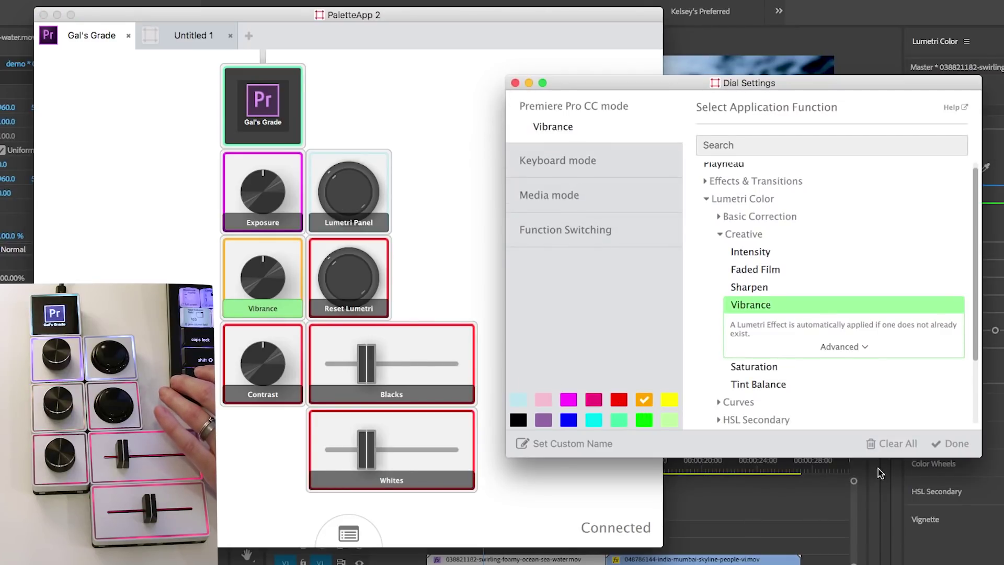
pyautogui.click(955, 443)
pyautogui.click(283, 393)
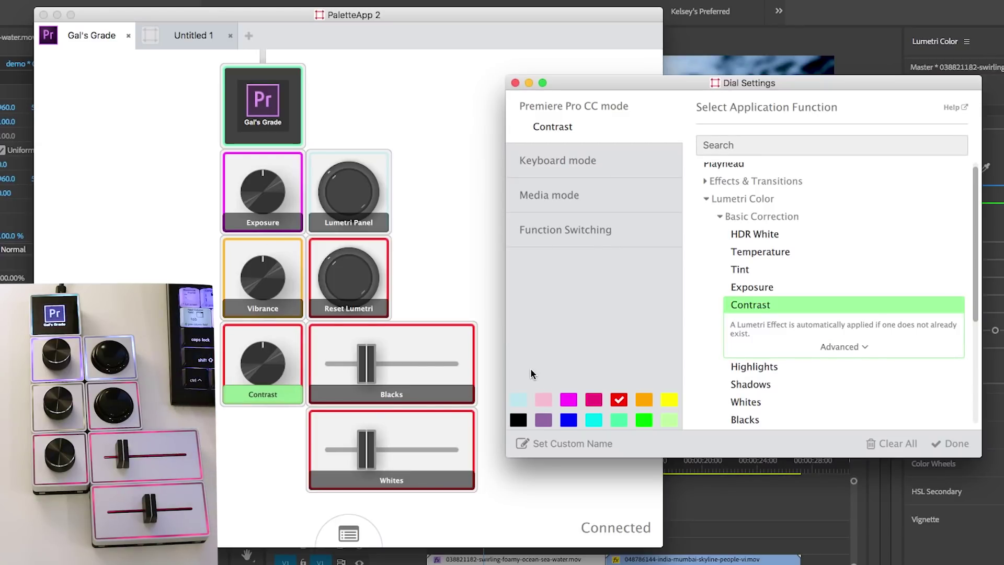
pyautogui.click(568, 420)
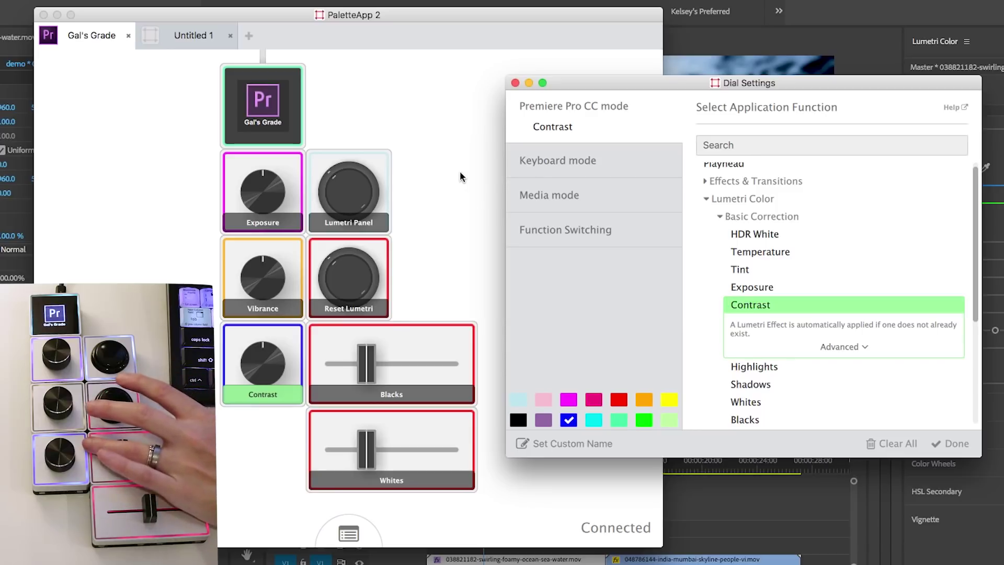
pyautogui.click(950, 444)
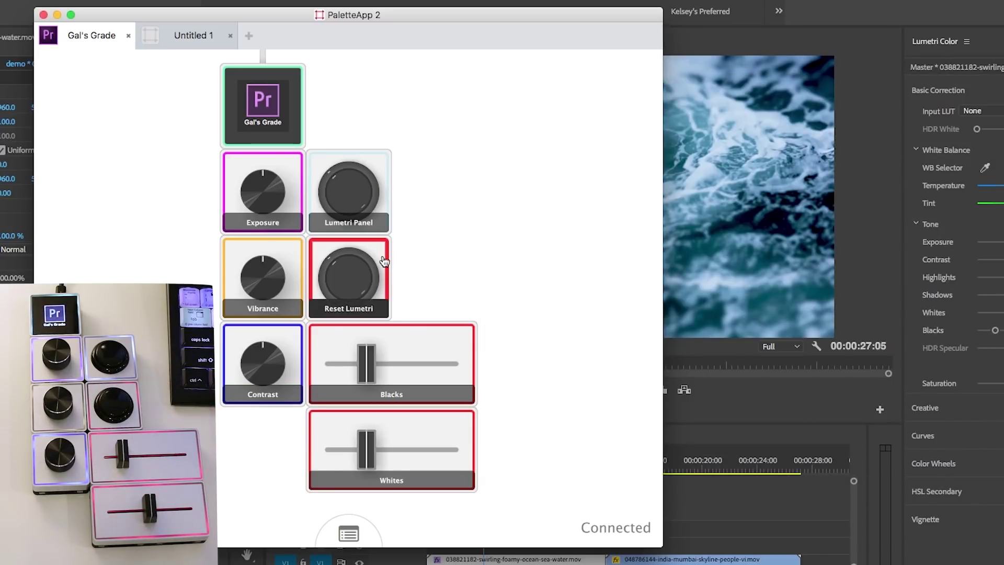
# - Set the Reset Lumetri button's light color to bright green and the Blacks slider's light color to yellow
pyautogui.click(379, 269)
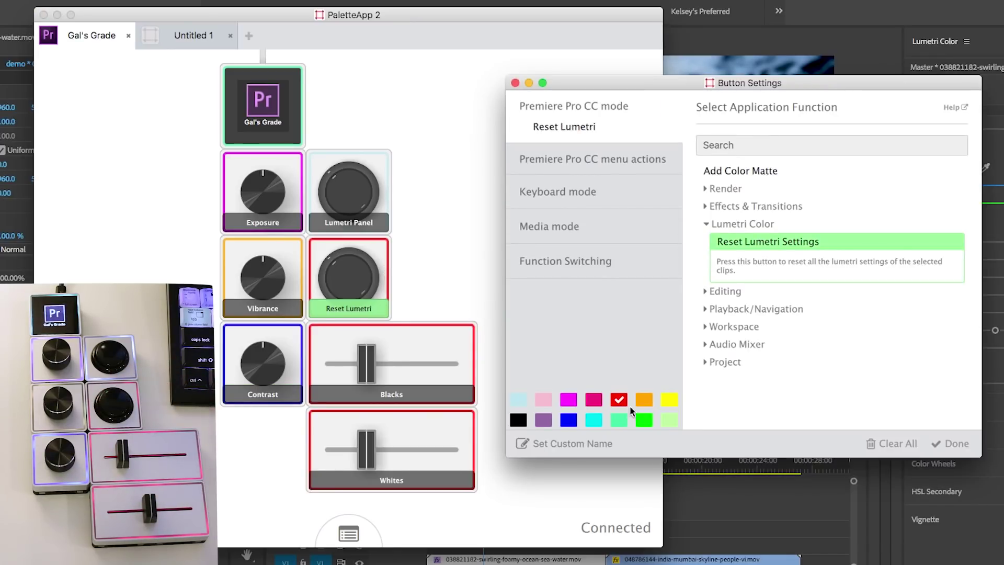
pyautogui.click(648, 421)
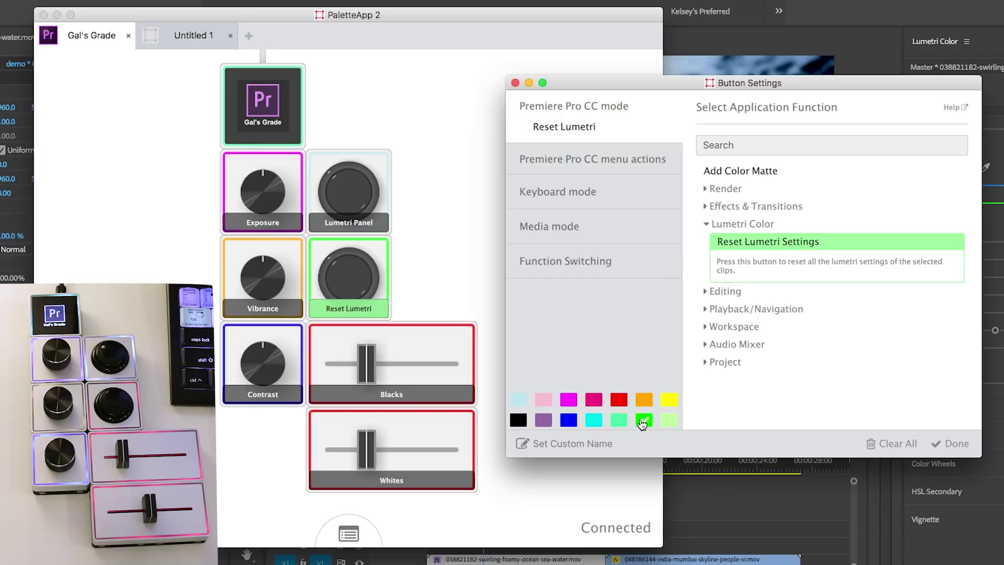
pyautogui.click(457, 291)
pyautogui.click(465, 364)
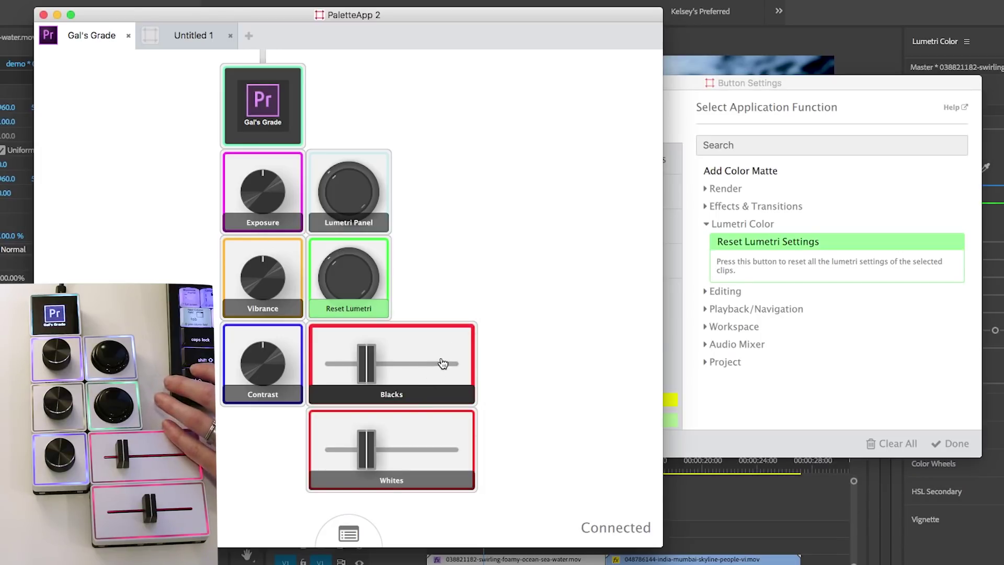
pyautogui.click(670, 400)
pyautogui.click(476, 208)
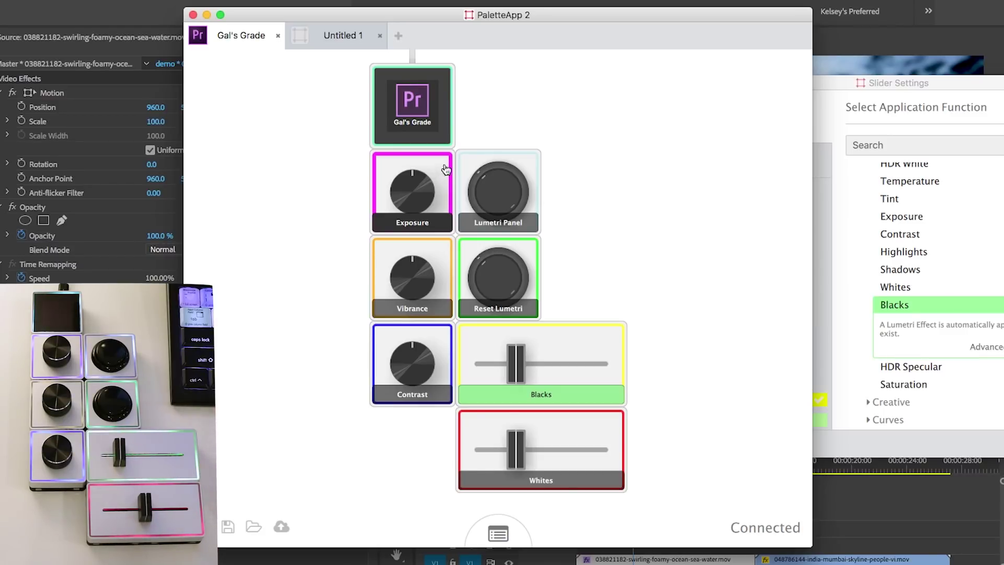
pyautogui.click(848, 83)
pyautogui.click(664, 83)
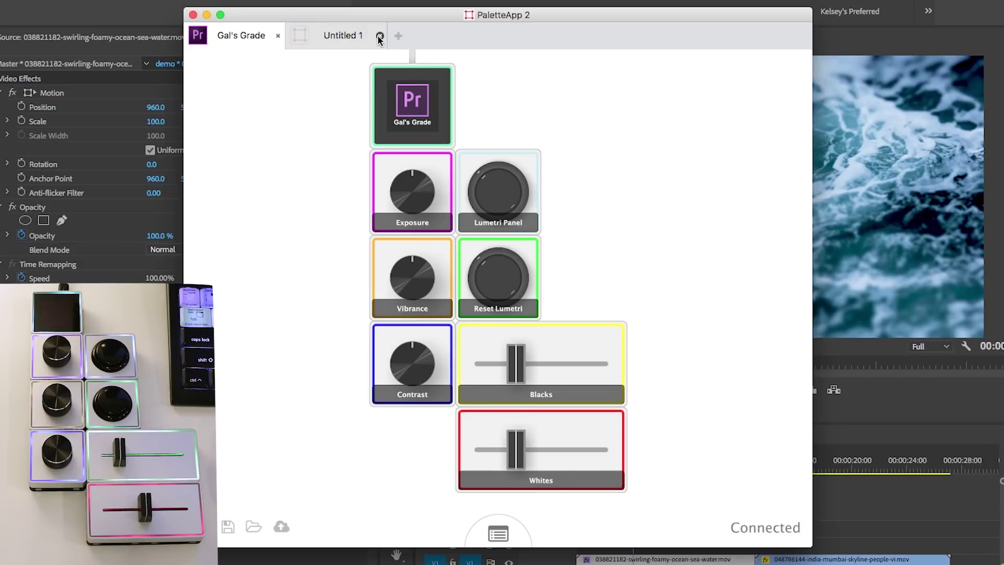
# - Make the Untitled 1 profile a Premiere Pro CC video profile and load the Edit Quick Start Profile for the Expert kit
pyautogui.click(297, 37)
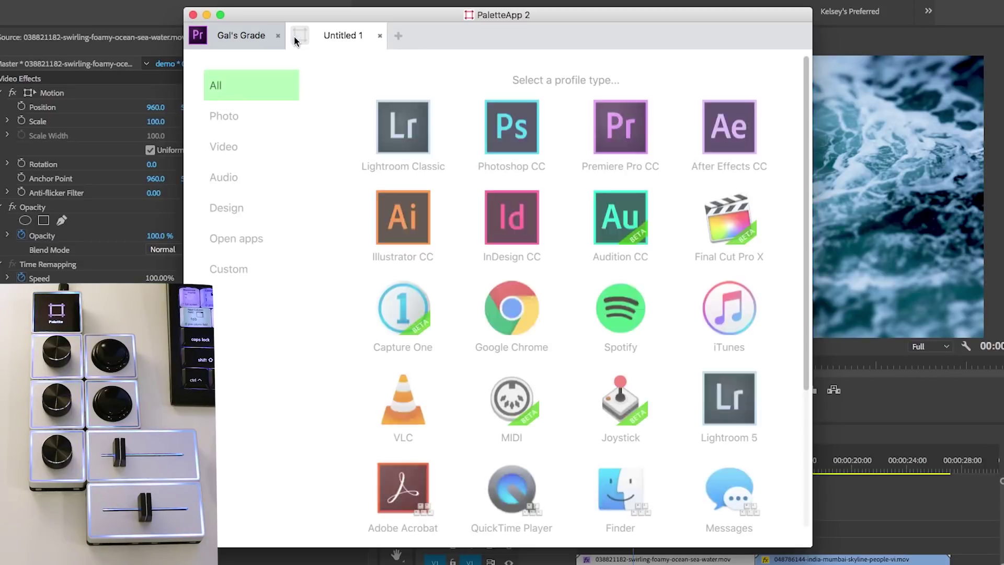
pyautogui.click(226, 149)
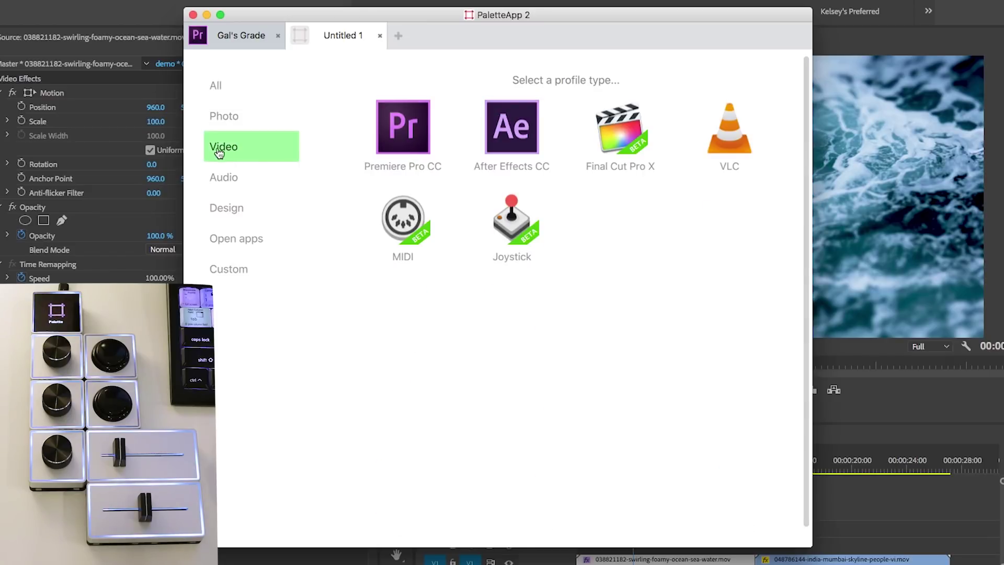
pyautogui.click(404, 145)
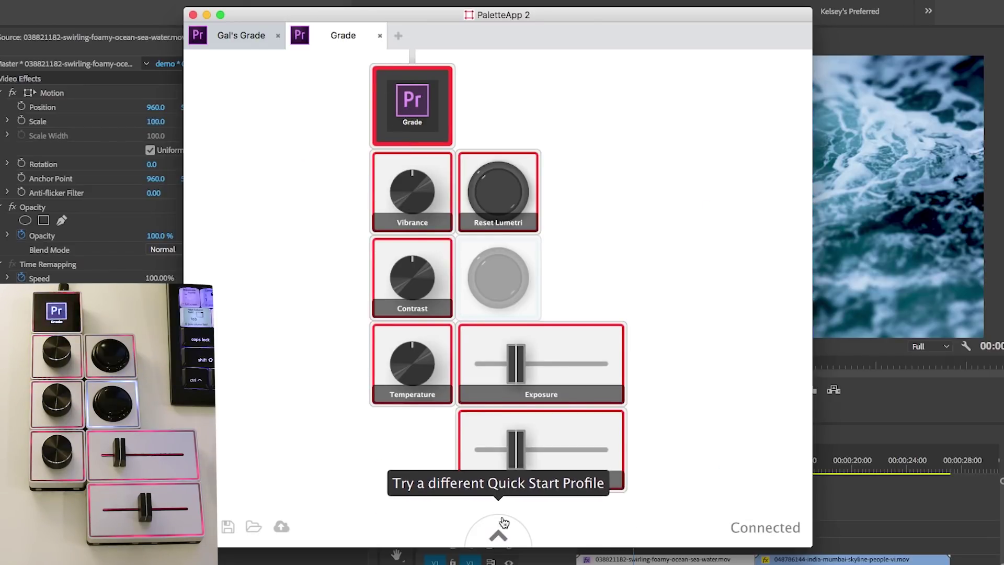
pyautogui.click(498, 539)
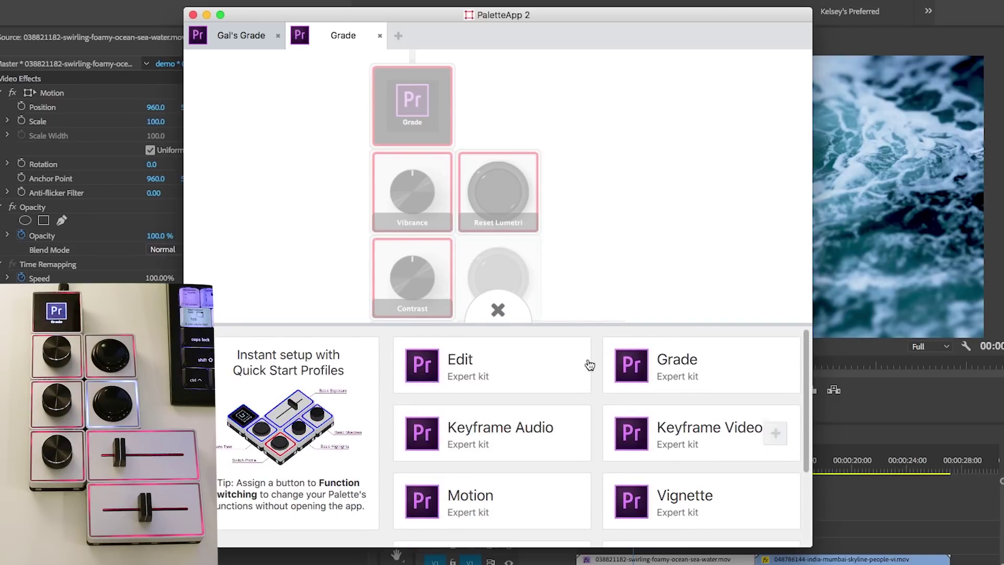
pyautogui.moveTo(574, 361)
pyautogui.click(528, 380)
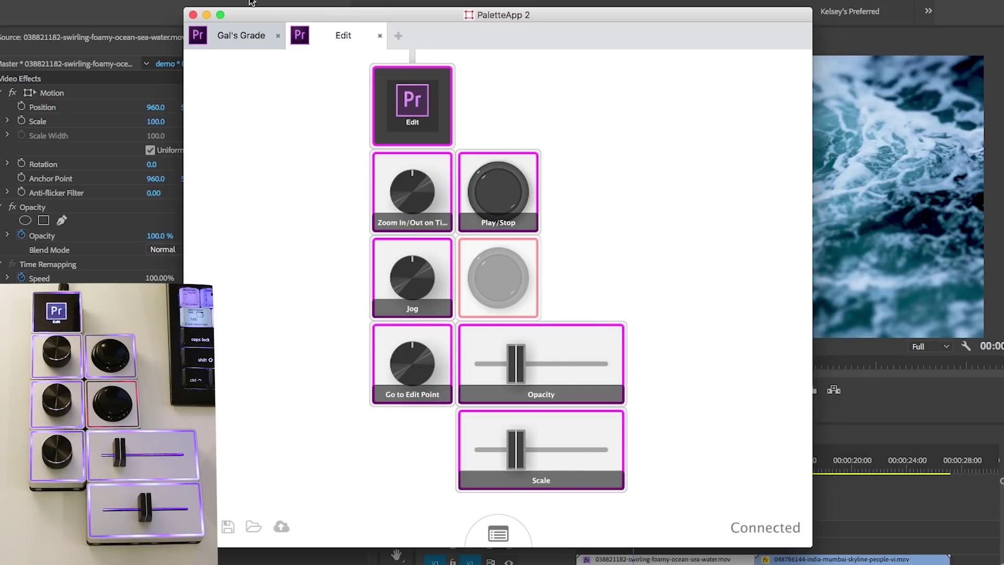
# - Switch to Premiere Pro and test the zoom function by zooming the Program monitor's time ruler in and out
pyautogui.click(269, 2)
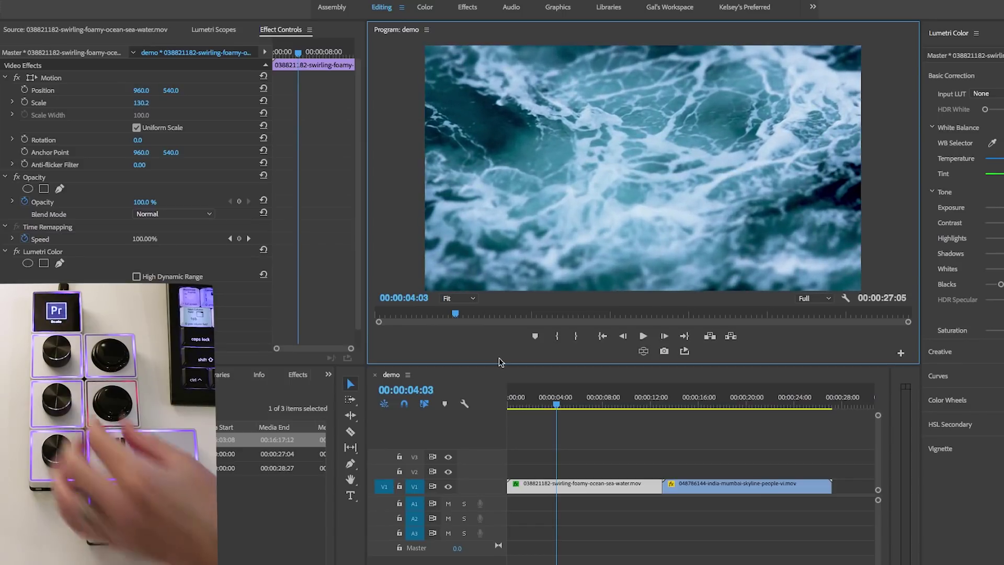
pyautogui.press('=')
pyautogui.press('=')
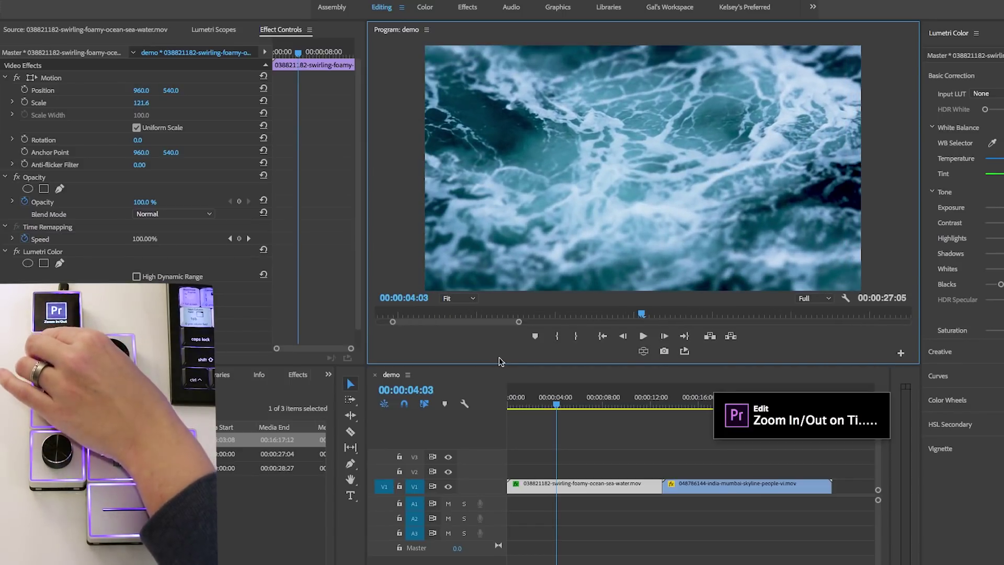
pyautogui.press('-')
pyautogui.press('-')
pyautogui.press('=')
pyautogui.press('=')
pyautogui.press('-')
pyautogui.press('-')
pyautogui.press('=')
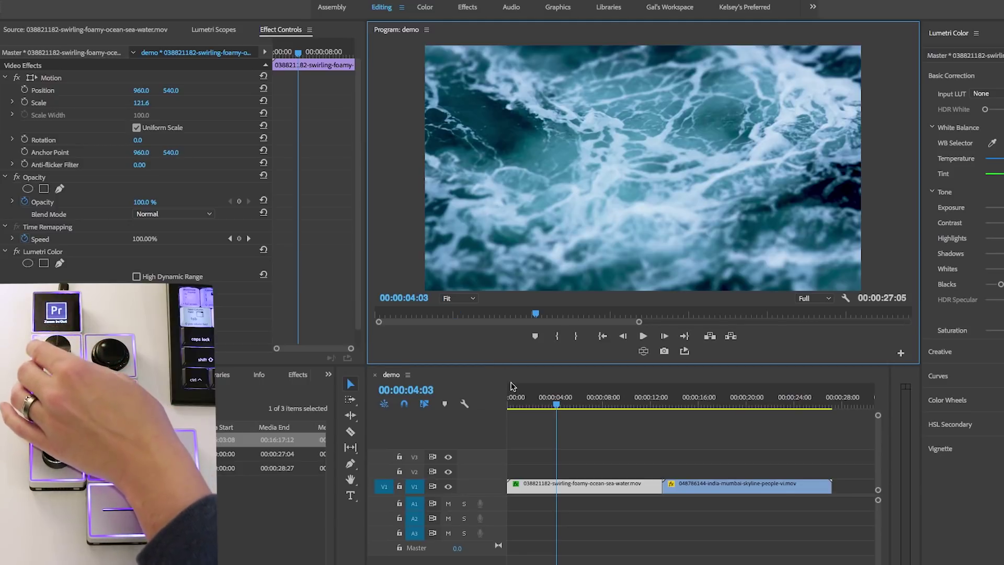
# - Make the demo timeline active and zoom it in and out, ending with the whole sequence in view
pyautogui.click(516, 375)
pyautogui.press('=')
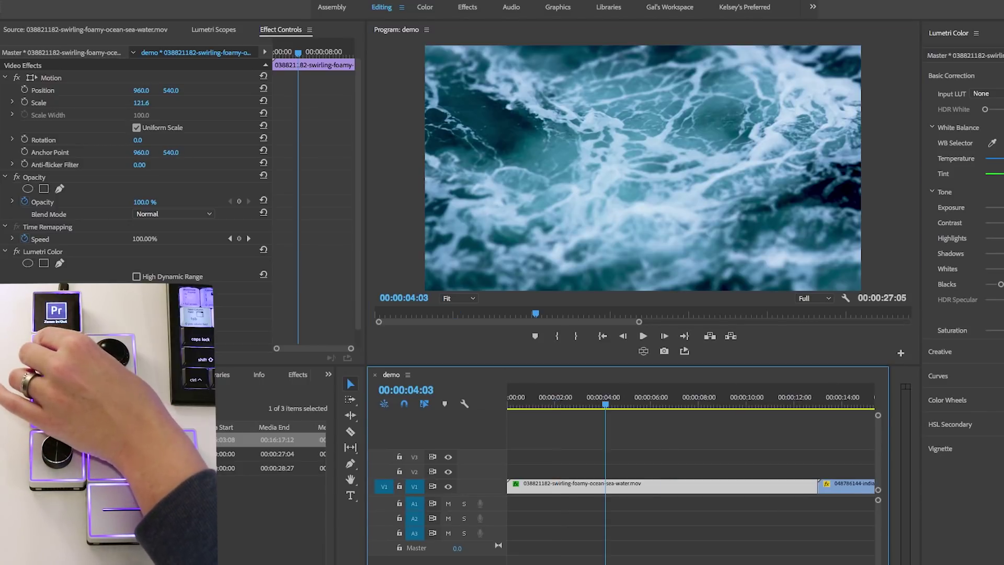
pyautogui.press('-')
pyautogui.press('=')
pyautogui.press('-')
pyautogui.press('-')
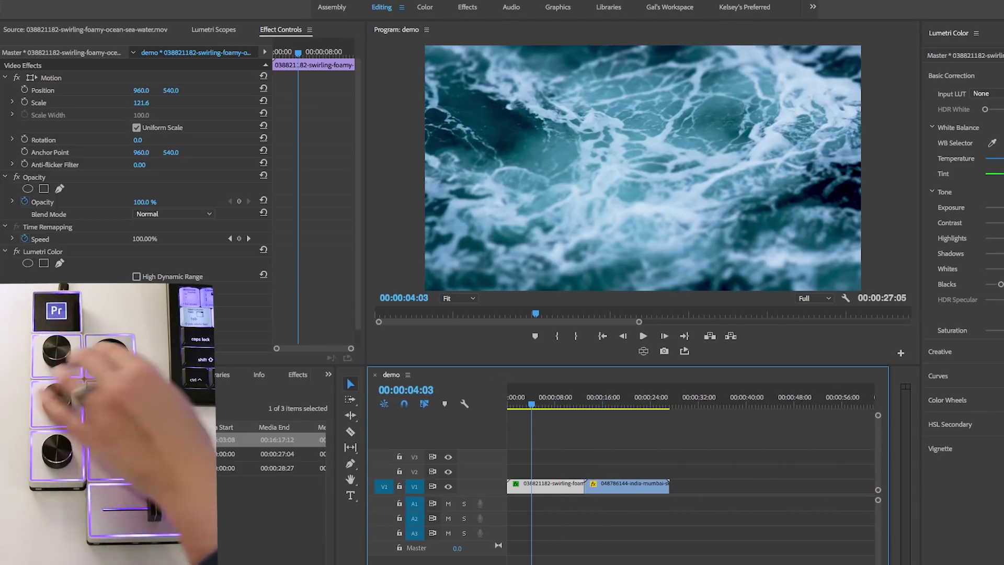
# - Play the demo sequence to about the seven-second mark, stop it, and jog the playhead back and forth within the ocean clip
pyautogui.press('space')
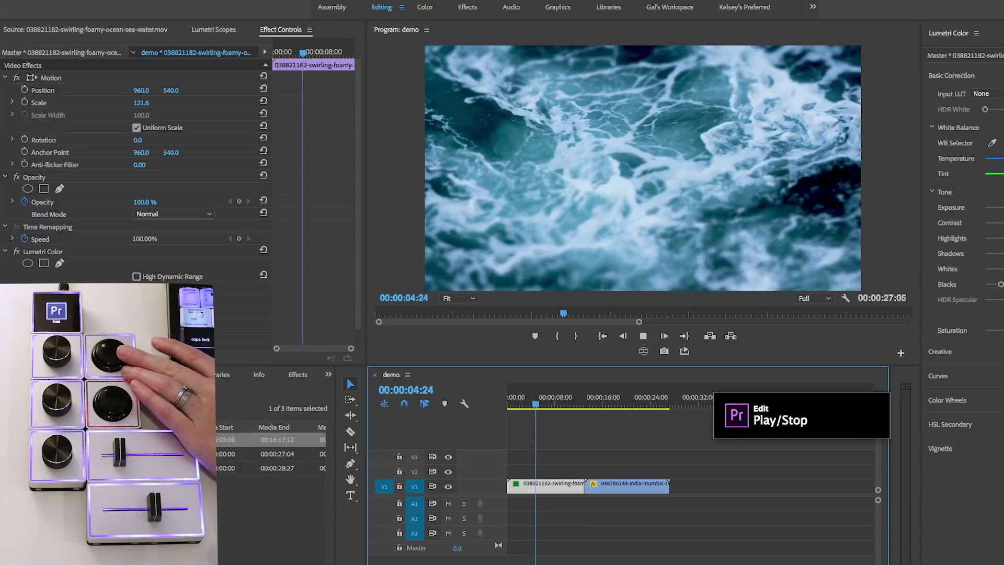
pyautogui.press('space')
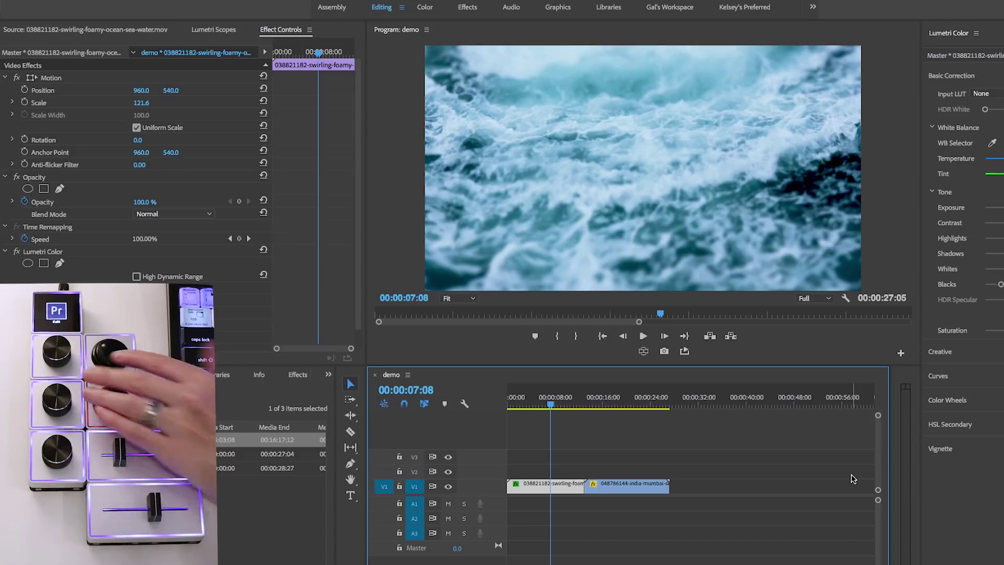
pyautogui.press('Right')
pyautogui.press('Right')
pyautogui.press('Right')
pyautogui.press('Right')
pyautogui.press('Left')
pyautogui.press('Left')
pyautogui.press('Left')
pyautogui.press('Left')
pyautogui.press('Left')
pyautogui.press('Left')
pyautogui.press('Left')
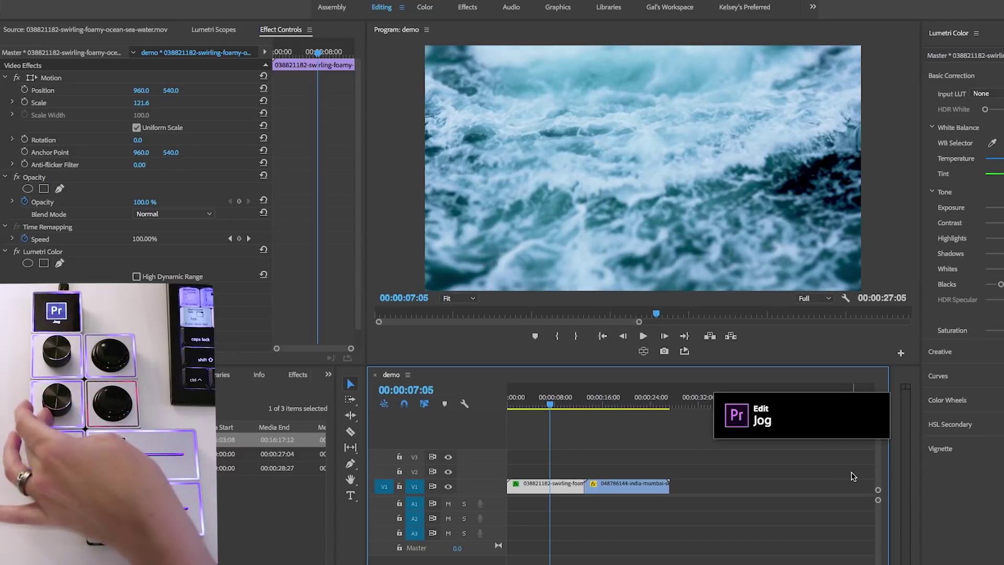
pyautogui.press('Right')
pyautogui.press('Right')
pyautogui.press('Right')
pyautogui.press('Right')
pyautogui.press('Right')
pyautogui.press('Right')
pyautogui.press('Right')
pyautogui.press('Right')
pyautogui.press('Right')
pyautogui.press('Right')
pyautogui.press('Right')
pyautogui.press('Left')
pyautogui.press('Left')
pyautogui.press('Left')
pyautogui.press('Left')
pyautogui.press('Left')
pyautogui.press('Left')
pyautogui.press('Left')
pyautogui.press('Left')
pyautogui.press('Left')
pyautogui.press('Left')
pyautogui.press('Left')
pyautogui.press('Left')
pyautogui.press('Left')
pyautogui.press('Left')
pyautogui.press('Left')
pyautogui.press('Left')
pyautogui.press('Left')
pyautogui.press('Left')
pyautogui.press('Left')
pyautogui.press('Left')
pyautogui.press('Right')
pyautogui.press('Right')
pyautogui.press('Right')
pyautogui.press('Right')
pyautogui.press('Right')
pyautogui.press('Right')
pyautogui.press('Right')
pyautogui.press('Right')
pyautogui.press('Right')
pyautogui.press('Right')
pyautogui.press('Right')
pyautogui.press('Right')
pyautogui.press('Right')
pyautogui.press('Right')
pyautogui.press('Right')
pyautogui.press('Right')
pyautogui.press('Right')
pyautogui.press('Right')
pyautogui.press('Right')
pyautogui.press('Right')
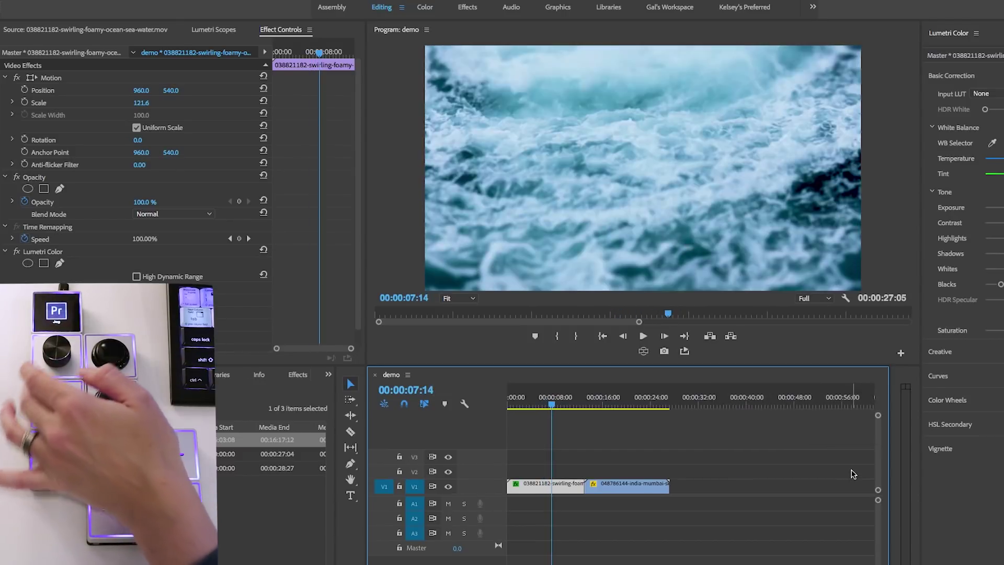
pyautogui.press('Right')
pyautogui.press('Right')
pyautogui.press('Right')
pyautogui.press('Right')
pyautogui.press('Right')
pyautogui.press('Right')
pyautogui.press('Right')
pyautogui.press('Left')
pyautogui.press('Left')
pyautogui.press('Left')
pyautogui.press('Left')
pyautogui.press('Left')
pyautogui.press('Left')
pyautogui.press('Left')
pyautogui.press('Left')
pyautogui.press('Left')
pyautogui.press('Left')
pyautogui.press('Left')
pyautogui.press('Left')
pyautogui.press('Left')
pyautogui.press('Left')
pyautogui.press('Left')
pyautogui.press('Left')
pyautogui.press('Left')
pyautogui.press('Left')
pyautogui.press('Left')
pyautogui.press('Left')
pyautogui.press('Right')
pyautogui.press('Right')
pyautogui.press('Right')
pyautogui.press('Right')
pyautogui.press('Right')
pyautogui.press('Right')
pyautogui.press('Right')
pyautogui.press('Right')
pyautogui.press('Right')
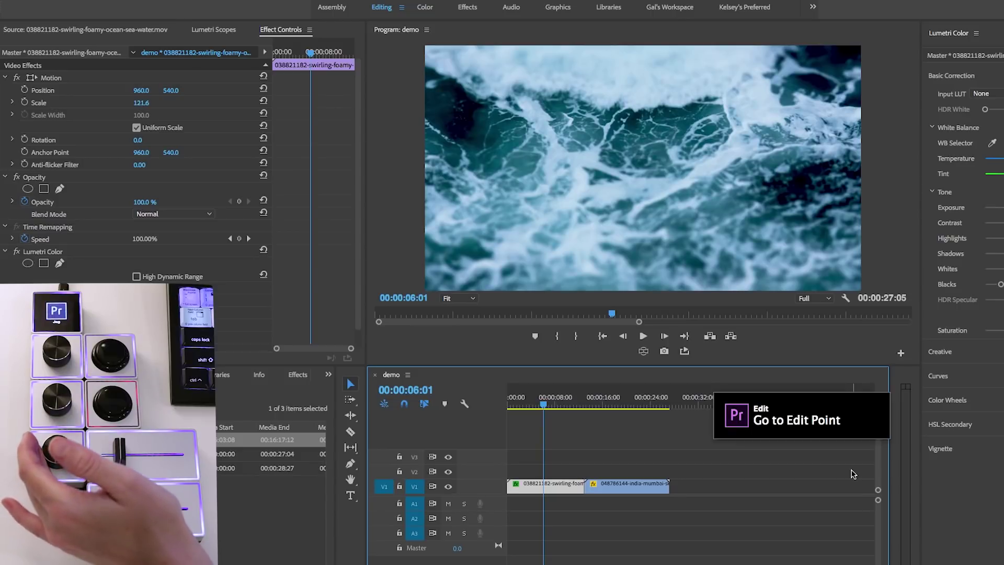
# - Jump the playhead back and forth between the edit points, finishing at the end of the demo sequence
pyautogui.press('Up')
pyautogui.press('Down')
pyautogui.press('Down')
pyautogui.press('Up')
pyautogui.press('Up')
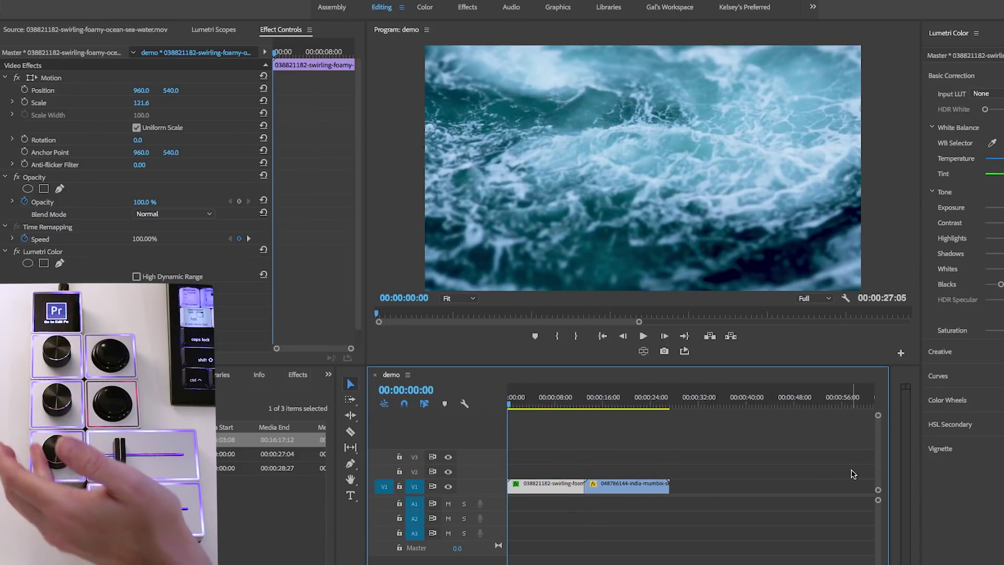
pyautogui.press('Down')
pyautogui.press('Down')
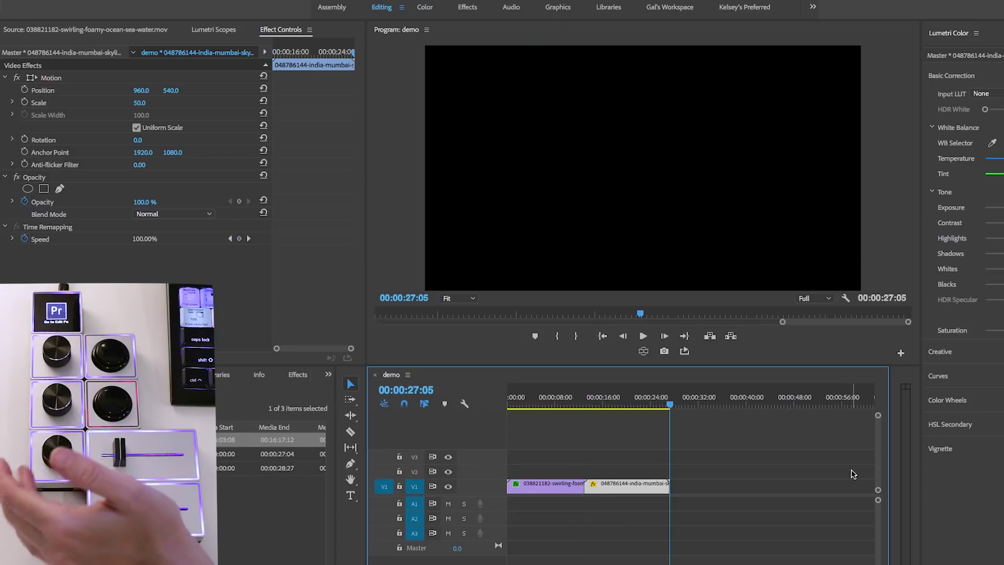